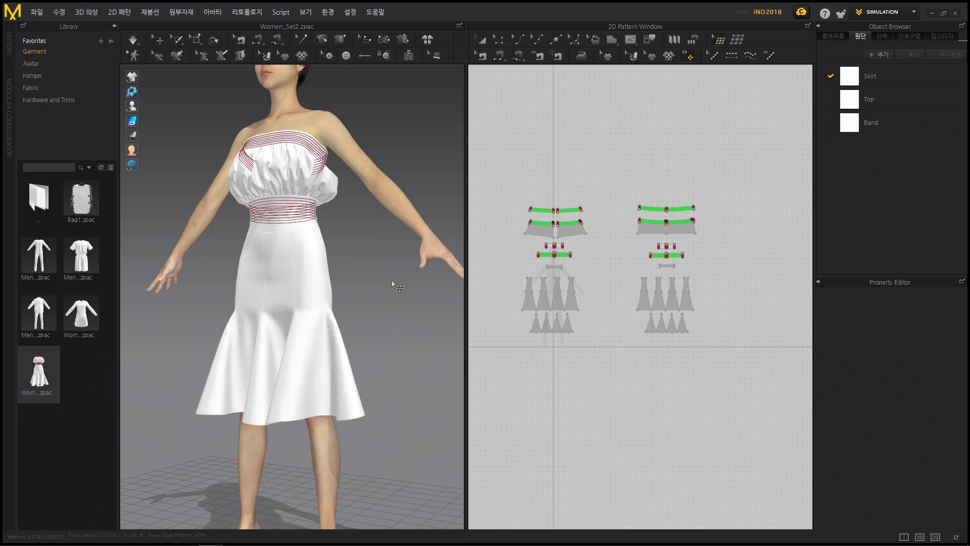
- Switch to Blender and import the Human female proxy template from the MB-Lab utilities
key(alt+Tab)
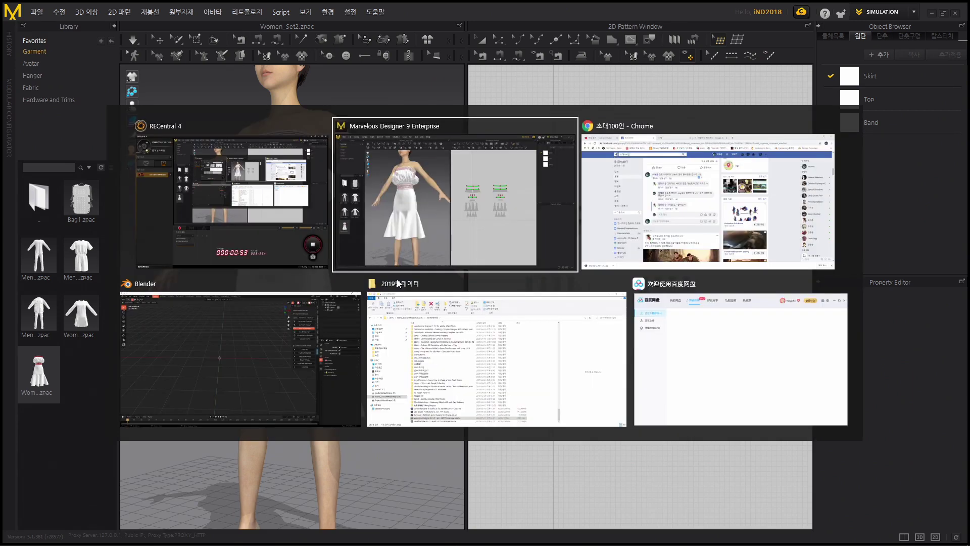
key(Tab)
key(Tab)
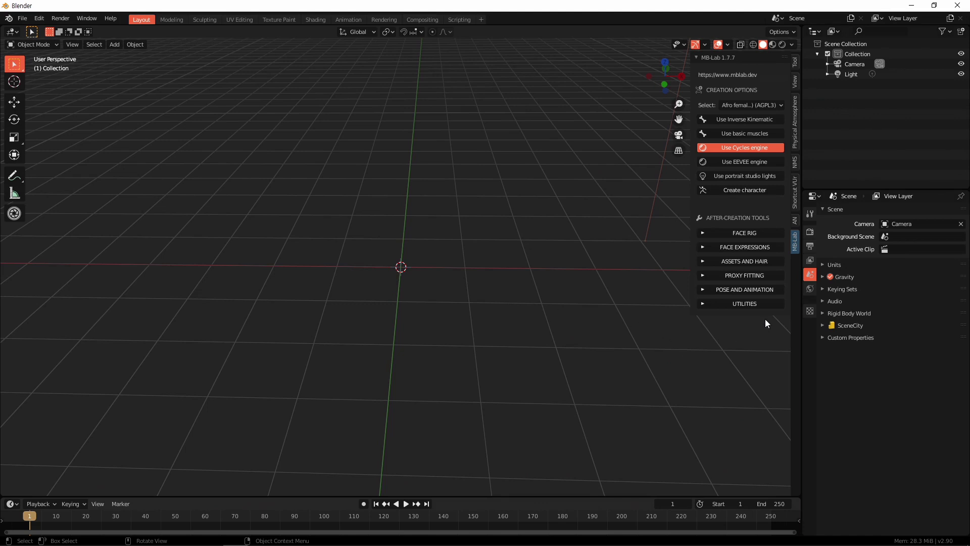
click(747, 304)
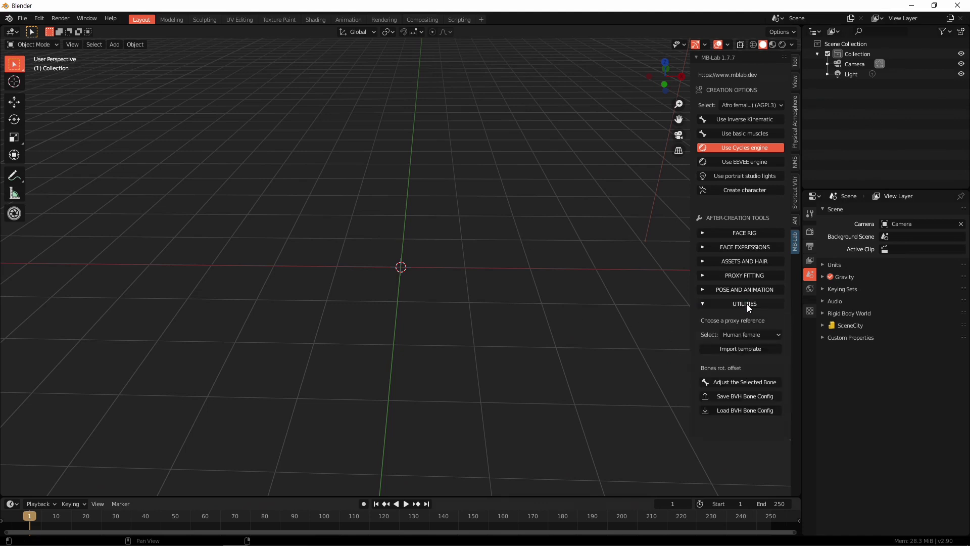
click(760, 336)
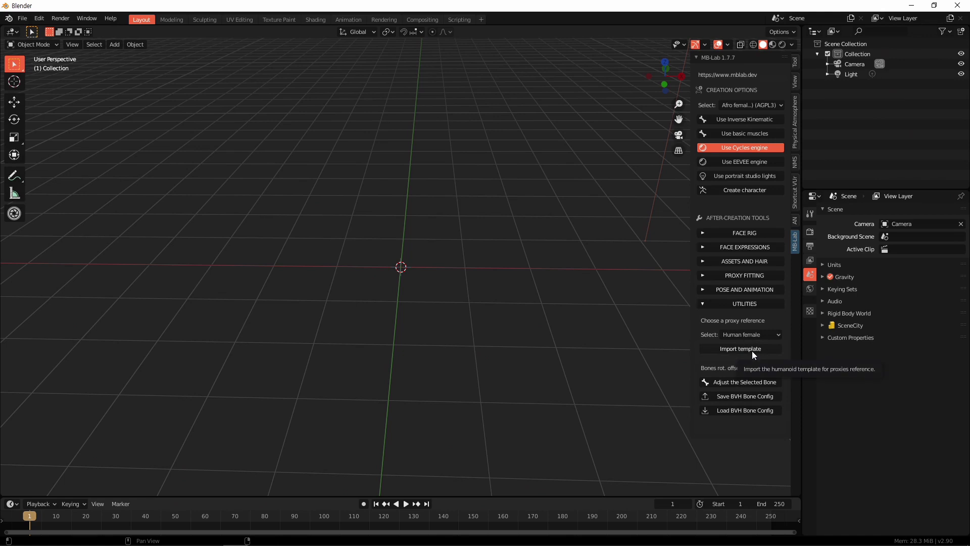
click(752, 351)
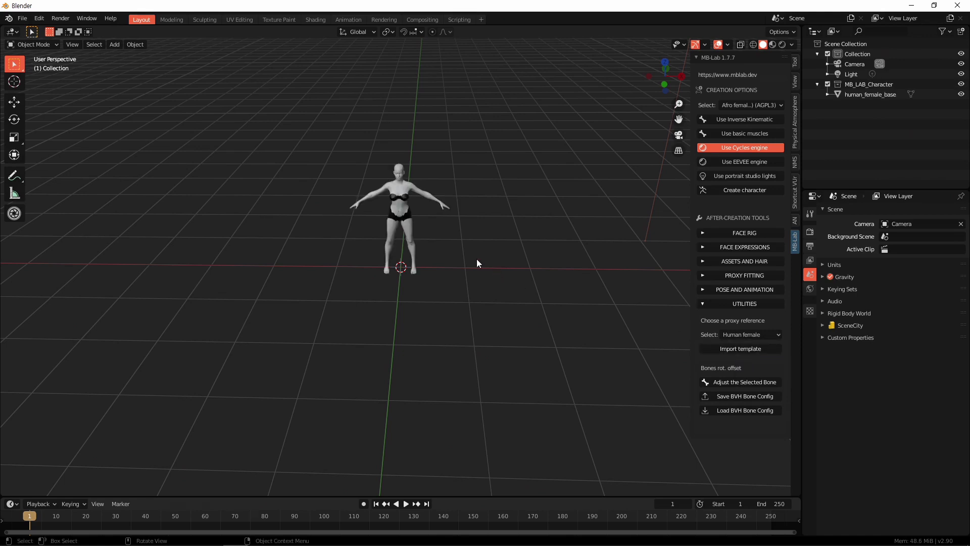
- Import the Wavefront file test.obj from the 새홀리기 folder on the Desktop
scroll(434, 207, up, 4)
middle_drag(457, 218, 481, 290)
click(22, 18)
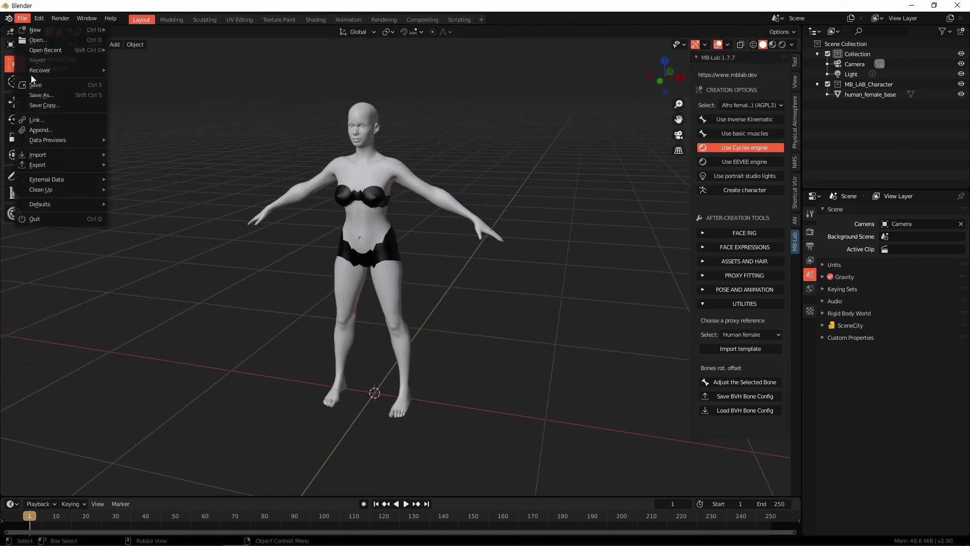
mouse_move(59, 153)
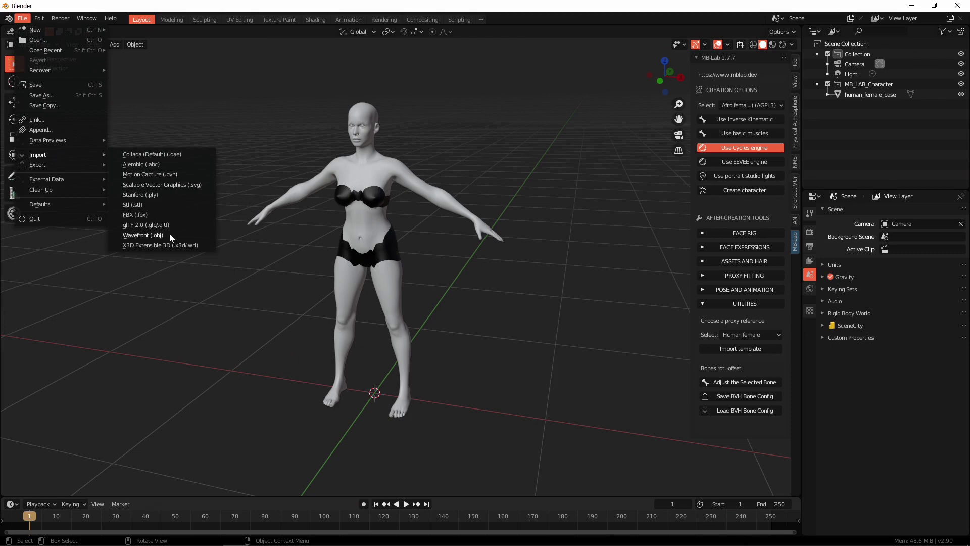
click(143, 235)
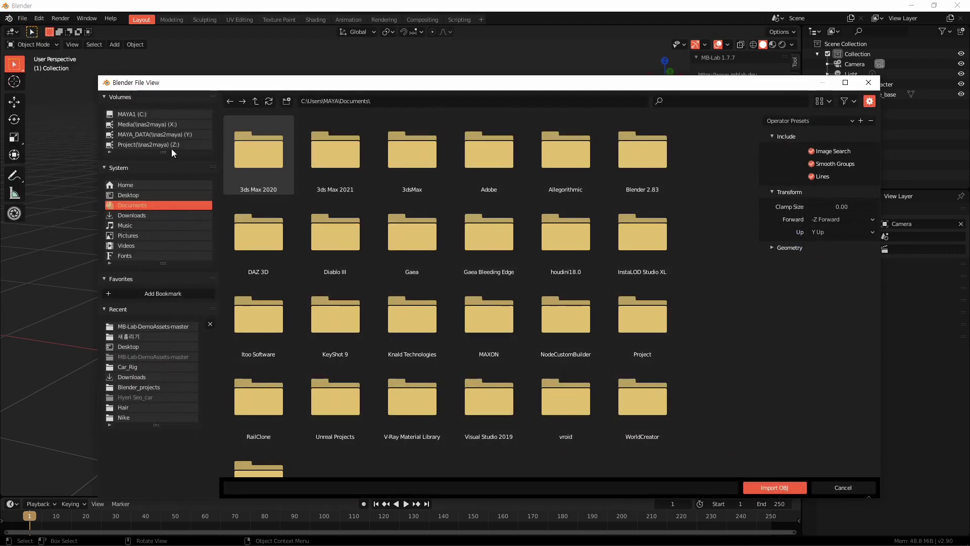
click(132, 195)
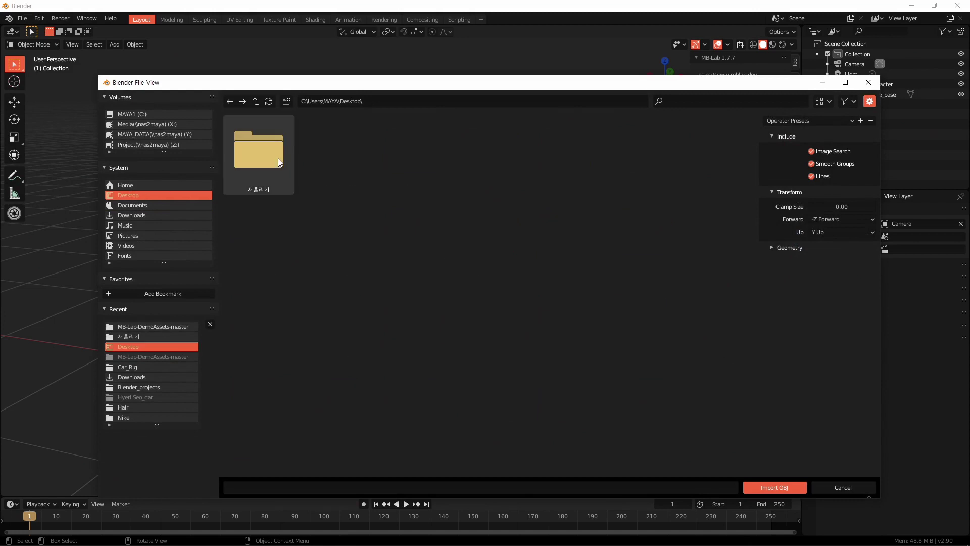
double_click(269, 159)
click(347, 162)
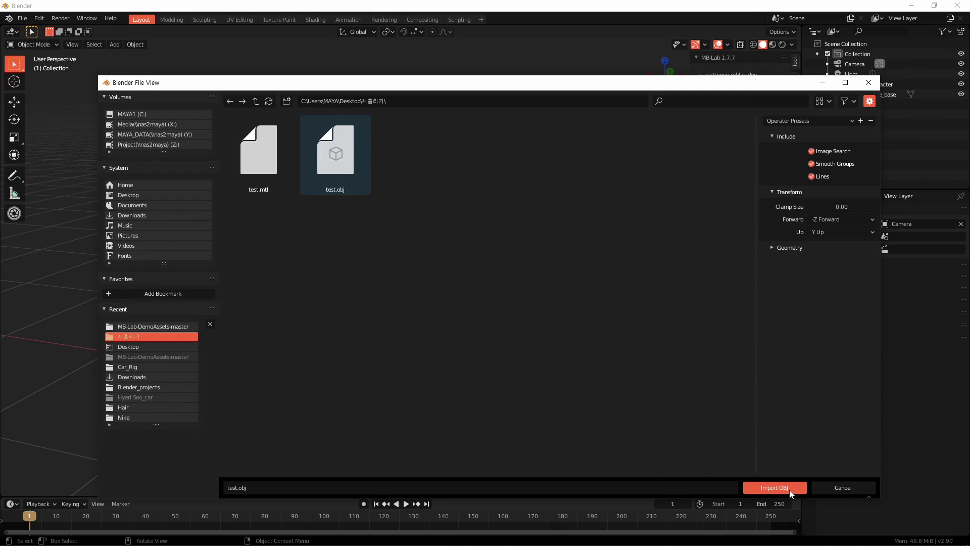
click(775, 487)
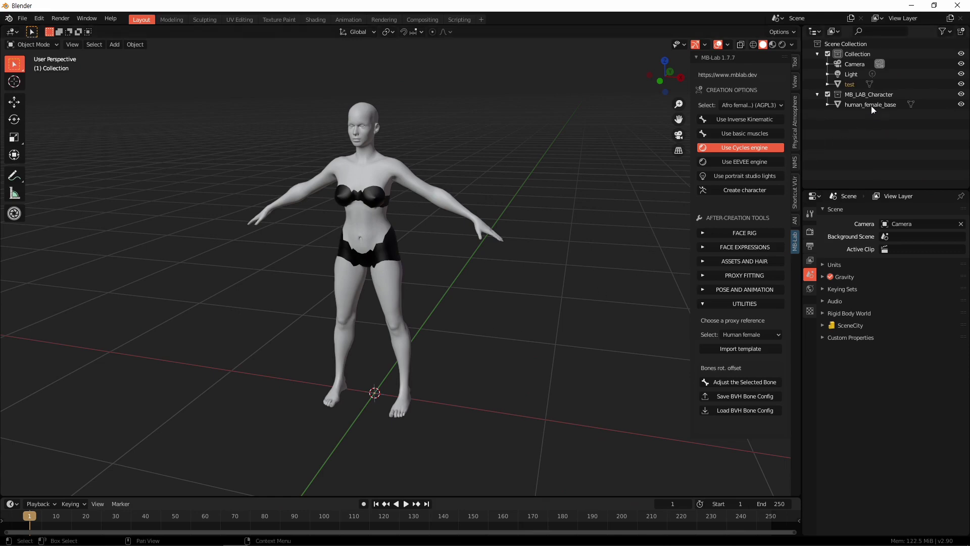
- Select the imported test dress and scale it down uniformly to about 0.049
click(850, 83)
scroll(526, 275, down, 4)
scroll(526, 274, down, 8)
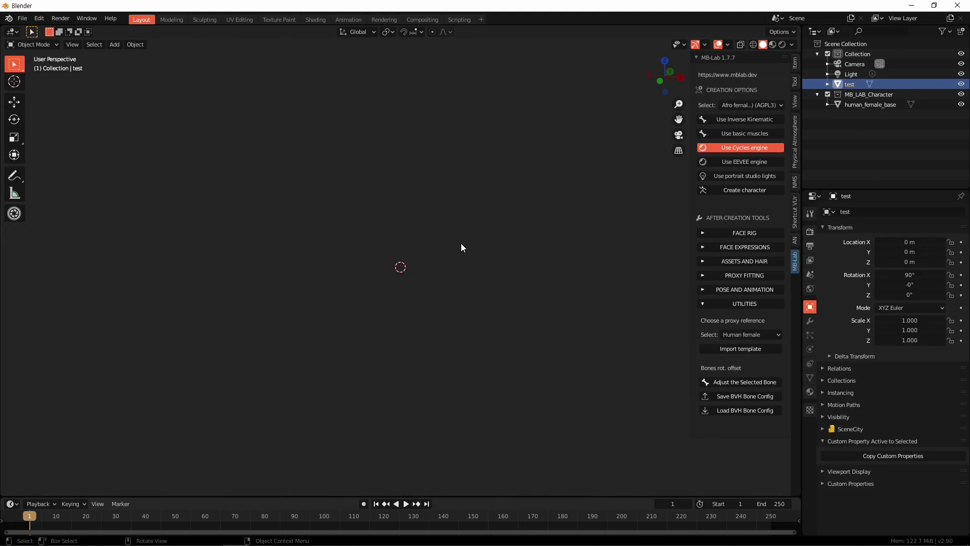
key(KP_Decimal)
scroll(489, 303, down, 8)
key(s)
click(410, 324)
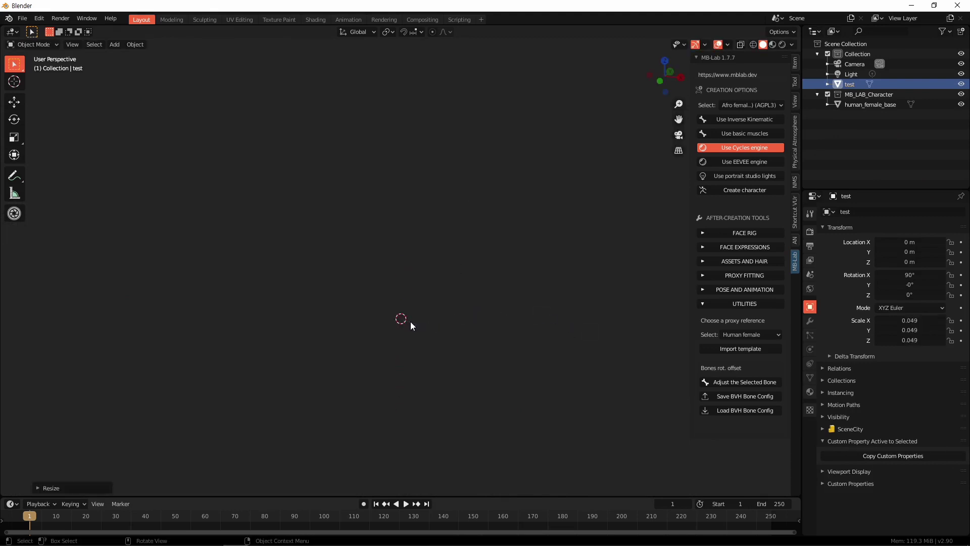
- Shrink the dress further to a uniform scale of about 0.00088, close to the size of the female body
scroll(502, 332, up, 10)
scroll(598, 336, down, 3)
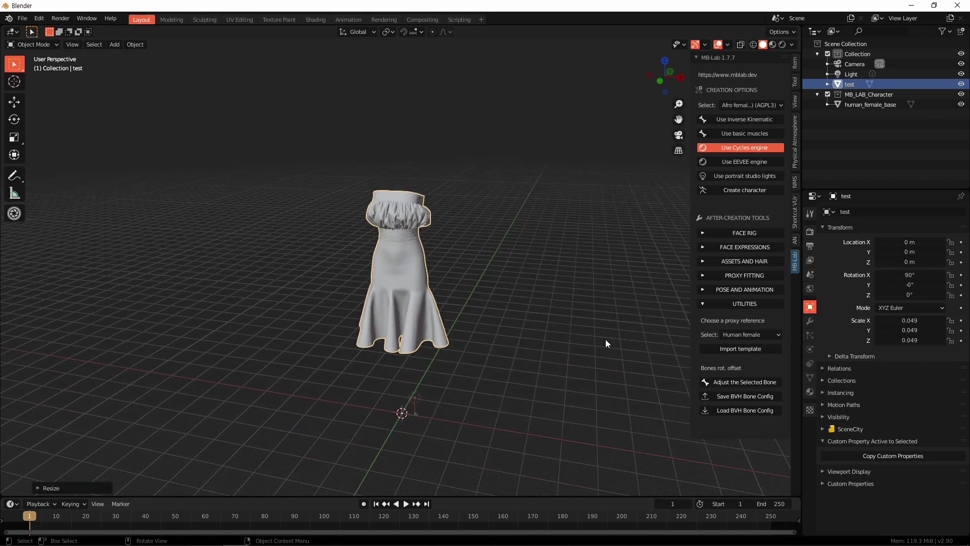
key(s)
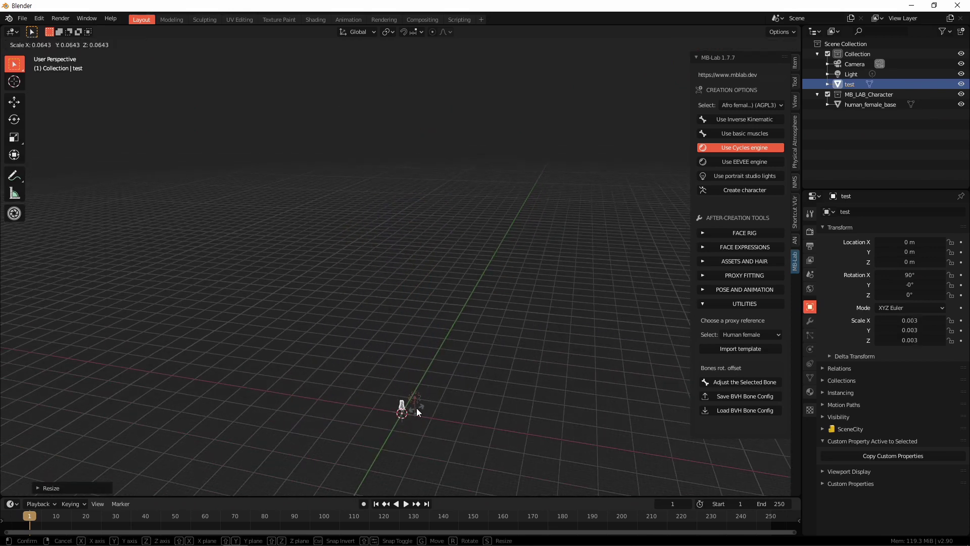
click(473, 410)
scroll(507, 395, up, 10)
scroll(511, 335, down, 5)
key(s)
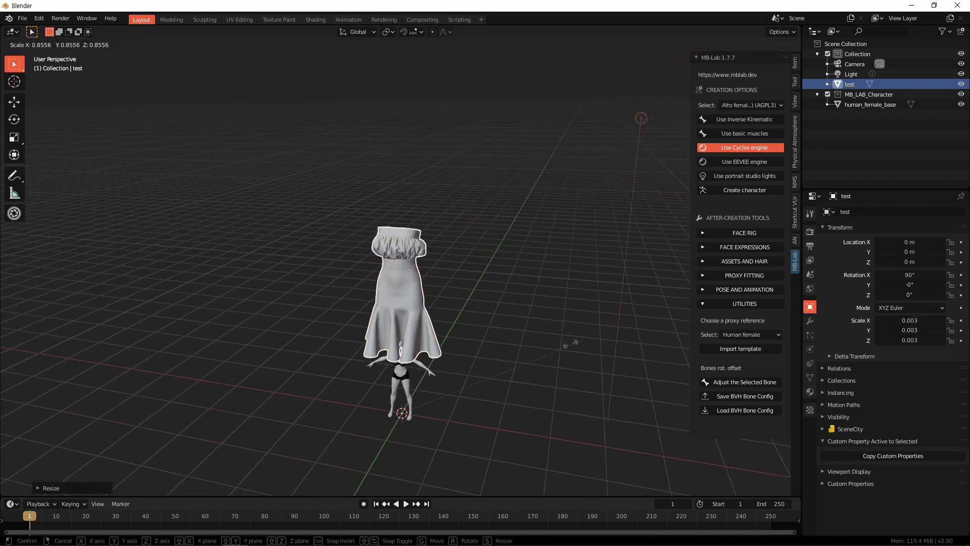
click(458, 383)
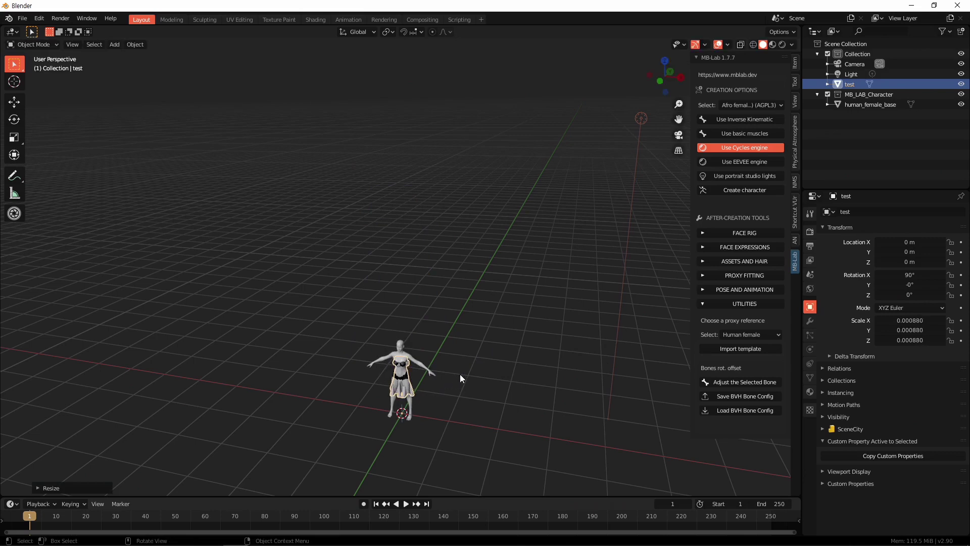
- Enlarge the dress slightly and lower it along Z to about -0.083 m over the body
scroll(459, 375, up, 10)
middle_drag(462, 284, 480, 296)
key(s)
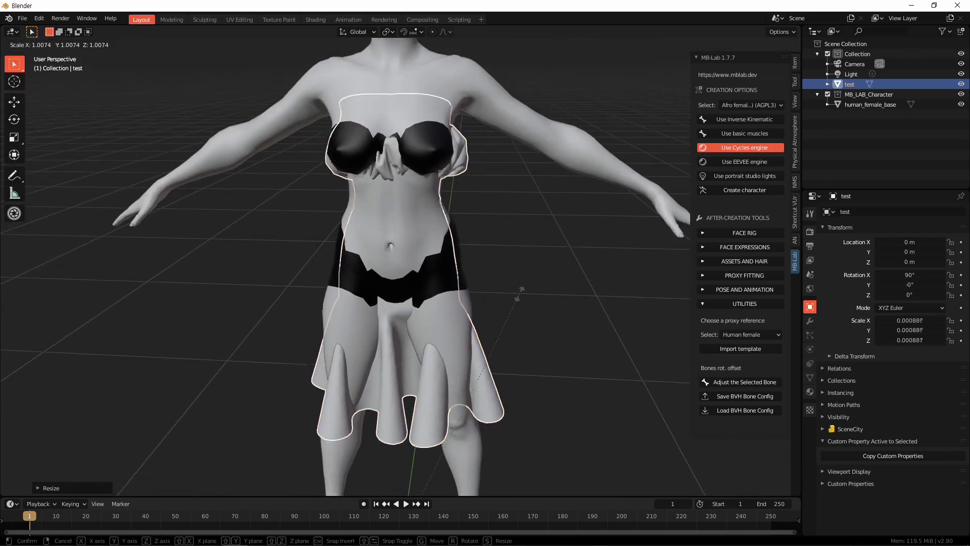
key(g)
key(z)
click(539, 279)
mouse_move(539, 279)
middle_down()
mouse_move(449, 269)
mouse_move(525, 276)
middle_up()
- Scale the dress to about 0.000984 and lower it along Z to about -0.1275 m
key(s)
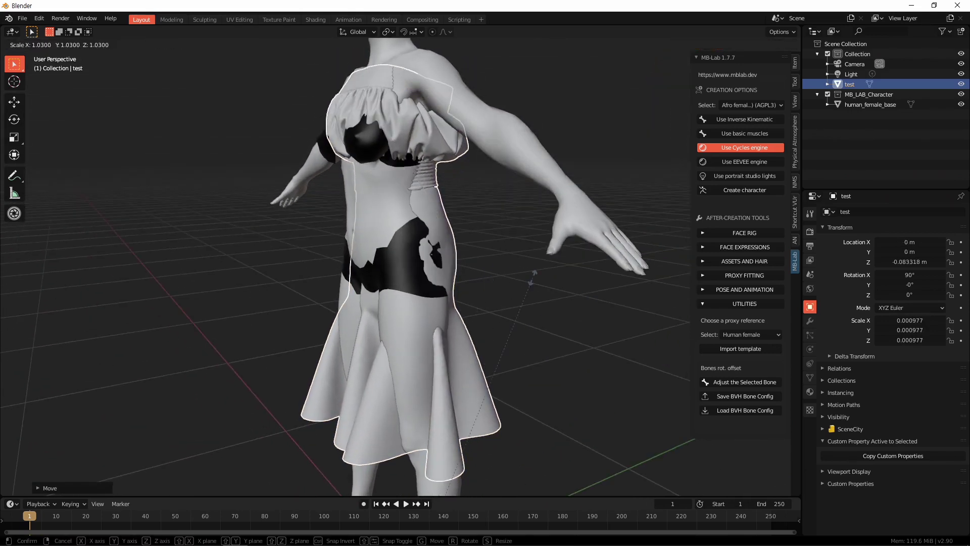
click(538, 278)
key(g)
key(z)
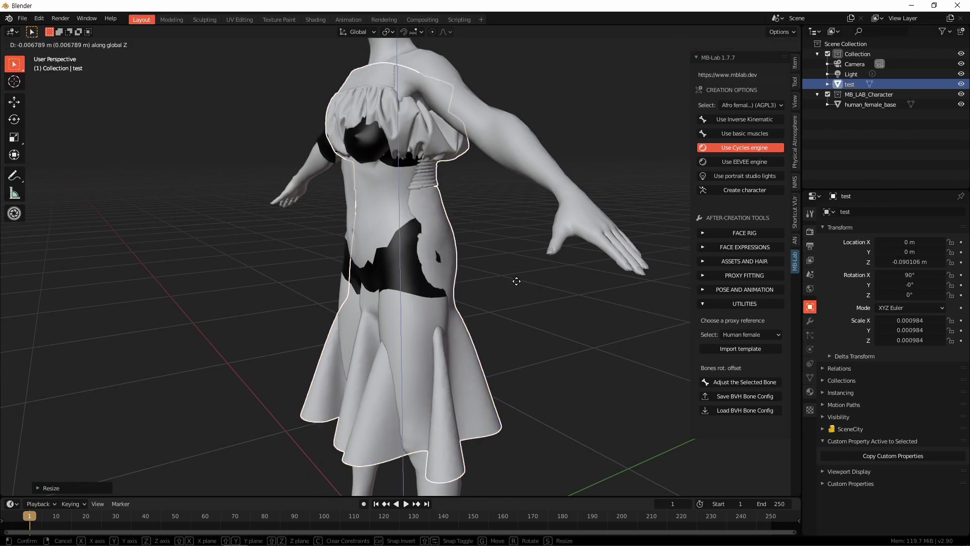
click(514, 292)
- Shift the dress forward along Y to about -0.028 m to centre it on the body
middle_drag(514, 292, 519, 323)
key(g)
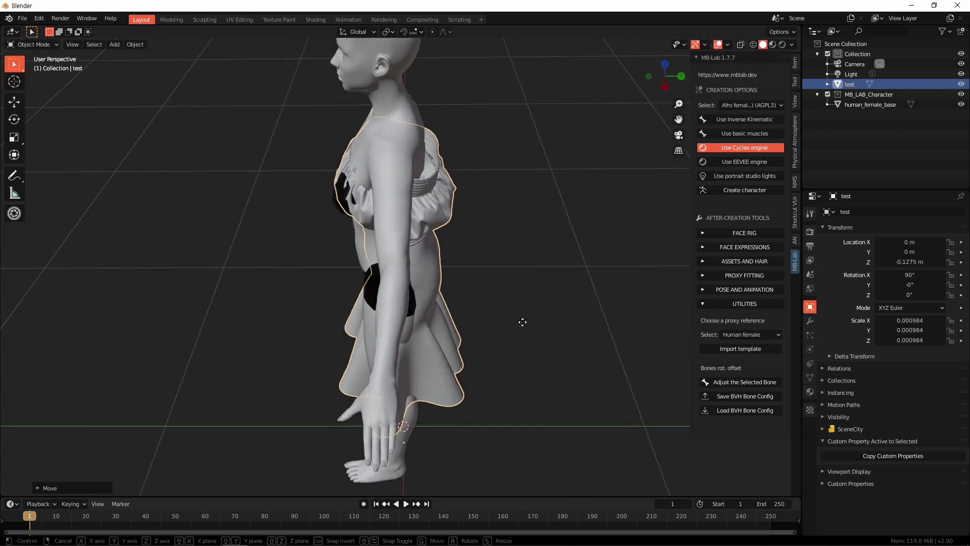
key(y)
click(515, 323)
middle_drag(515, 323, 481, 358)
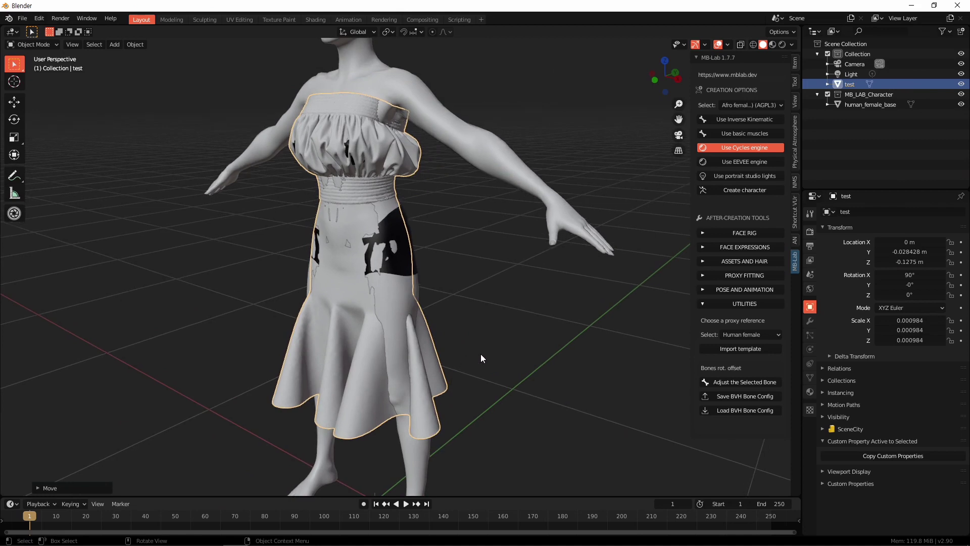
- Enter Sculpt Mode on the dress, set the brush radius to 213 px and choose the Grab brush
key(ctrl+Tab)
click(430, 320)
key(f)
click(539, 349)
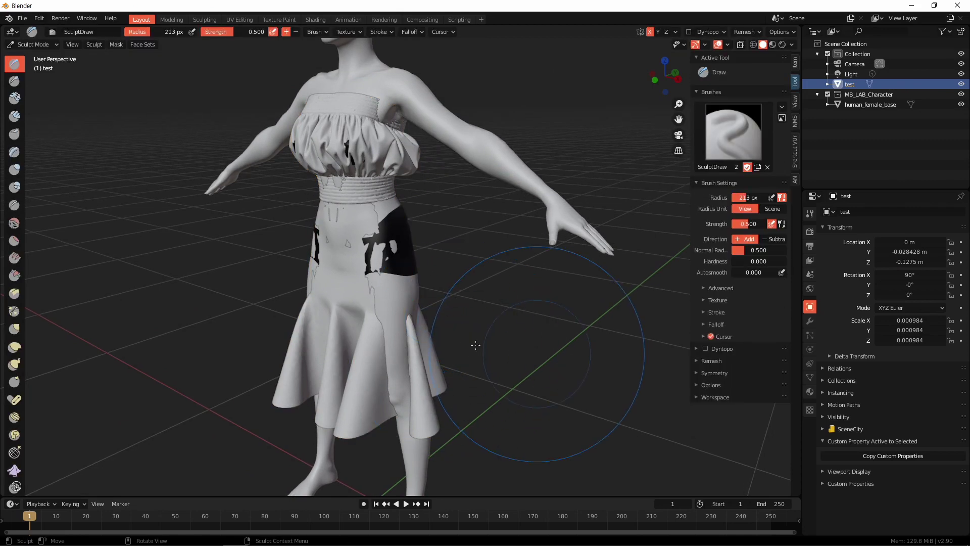
click(14, 329)
- Pull the skirt's lower folds outward around the legs with the Grab brush
middle_drag(424, 404, 414, 407)
drag(418, 378, 439, 377)
middle_drag(433, 400, 402, 430)
drag(382, 385, 413, 400)
mouse_move(383, 417)
middle_down()
mouse_move(420, 395)
mouse_move(436, 311)
middle_up()
drag(435, 311, 414, 222)
mouse_move(381, 251)
middle_down()
mouse_move(403, 318)
mouse_move(394, 255)
middle_up()
drag(394, 256, 394, 256)
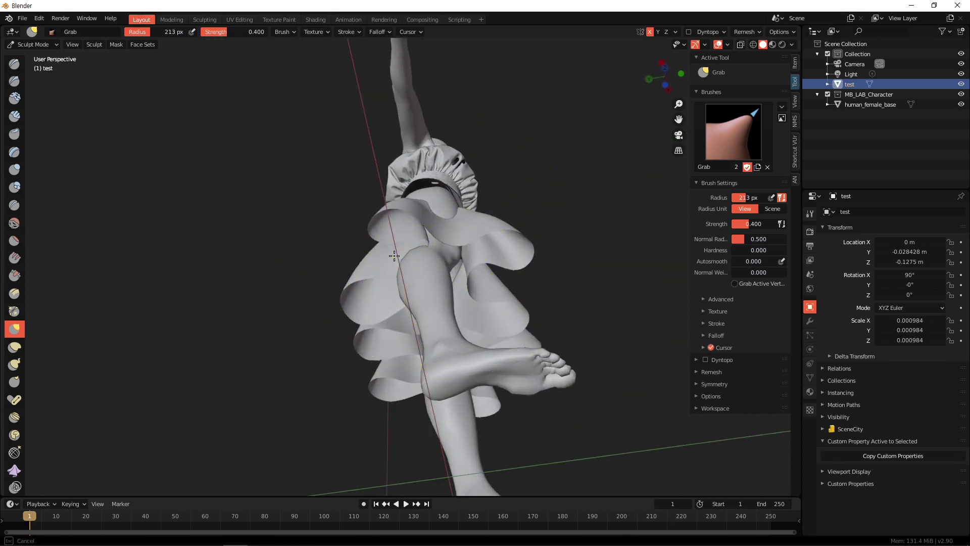
drag(321, 223, 323, 224)
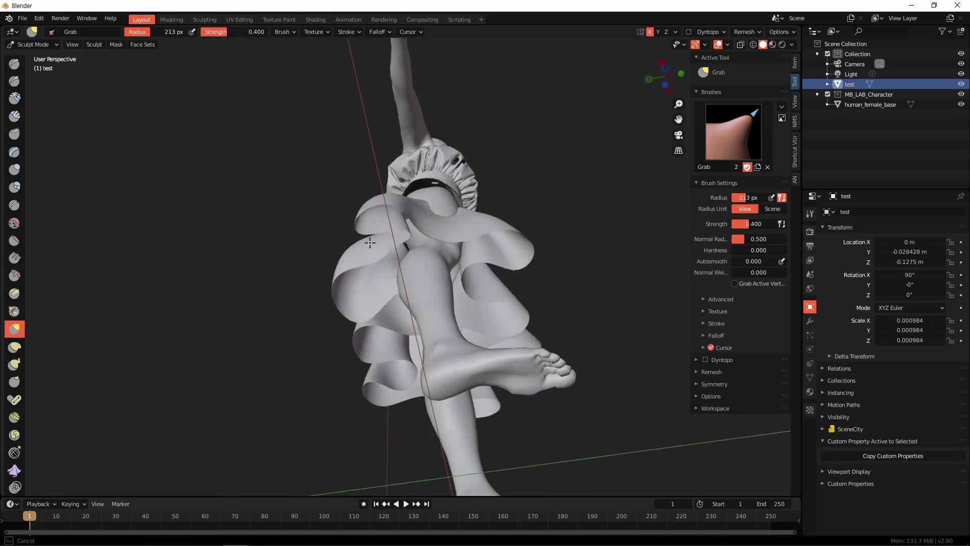
mouse_move(411, 303)
middle_down()
mouse_move(505, 293)
mouse_move(452, 304)
mouse_move(472, 368)
mouse_move(453, 389)
mouse_move(450, 313)
mouse_move(444, 318)
mouse_move(454, 325)
mouse_move(458, 373)
middle_up()
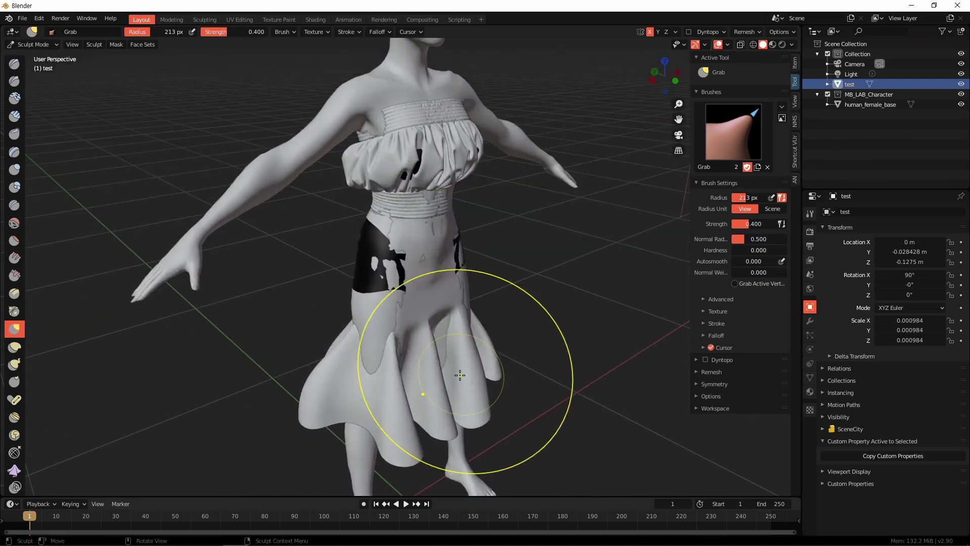
- Pull the side of the dress's bodice outward with the Grab brush so it clears the torso
mouse_move(459, 313)
middle_down()
mouse_move(541, 313)
mouse_move(497, 372)
middle_up()
middle_drag(514, 309, 536, 322)
drag(488, 240, 473, 239)
middle_drag(496, 275, 448, 260)
drag(347, 207, 338, 207)
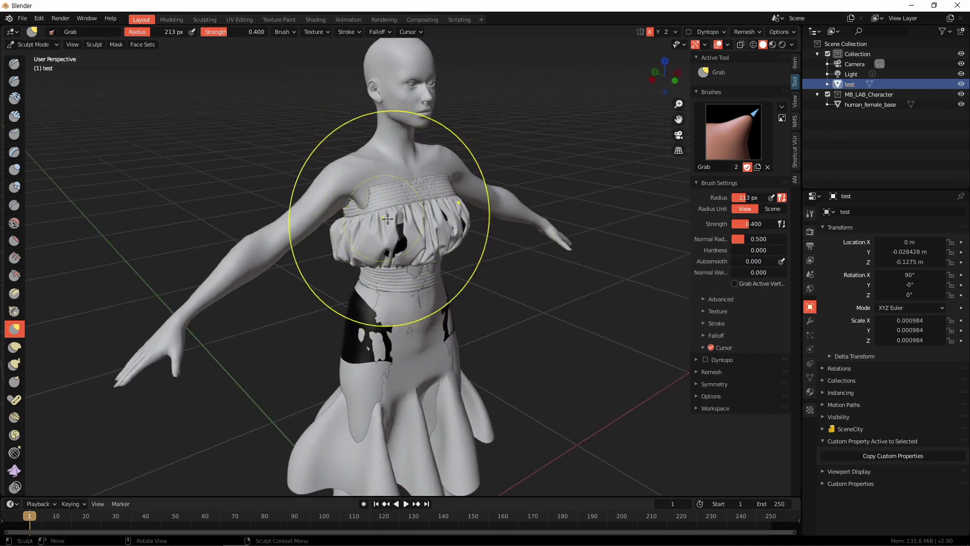
middle_drag(366, 202, 342, 188)
drag(329, 173, 314, 174)
- Set the Grab brush radius to 114 px and adjust the sides of the dress with smaller strokes
key(f)
click(319, 167)
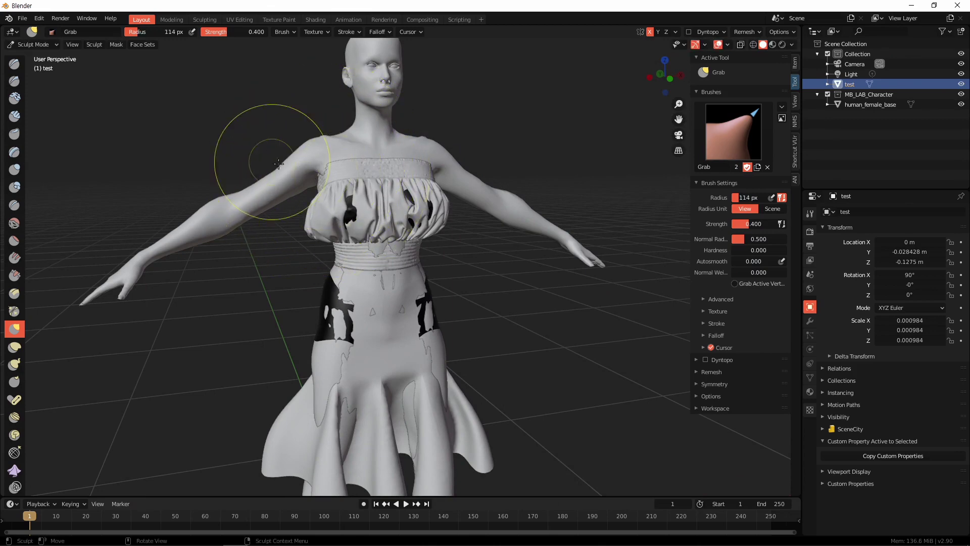
scroll(323, 167, up, 3)
shift+middle_drag(323, 167, 377, 324)
drag(301, 243, 283, 246)
middle_drag(344, 260, 321, 317)
drag(241, 348, 233, 342)
- Resize the Grab brush and continue fitting the dress's upper part around the torso
middle_drag(389, 383, 355, 308)
key(f)
click(509, 295)
mouse_move(386, 256)
middle_down()
mouse_move(398, 257)
mouse_move(409, 281)
mouse_move(401, 266)
middle_up()
mouse_move(350, 239)
mouse_down()
mouse_move(328, 256)
mouse_move(321, 247)
mouse_up()
middle_drag(415, 208, 384, 157)
drag(450, 255, 428, 251)
- Set the Grab brush radius to 124 px and reshape the back of the bodice against the body
mouse_move(467, 263)
middle_down()
mouse_move(422, 276)
mouse_move(417, 260)
middle_up()
key(f)
click(496, 294)
mouse_move(460, 319)
middle_down()
mouse_move(457, 337)
mouse_move(438, 288)
middle_up()
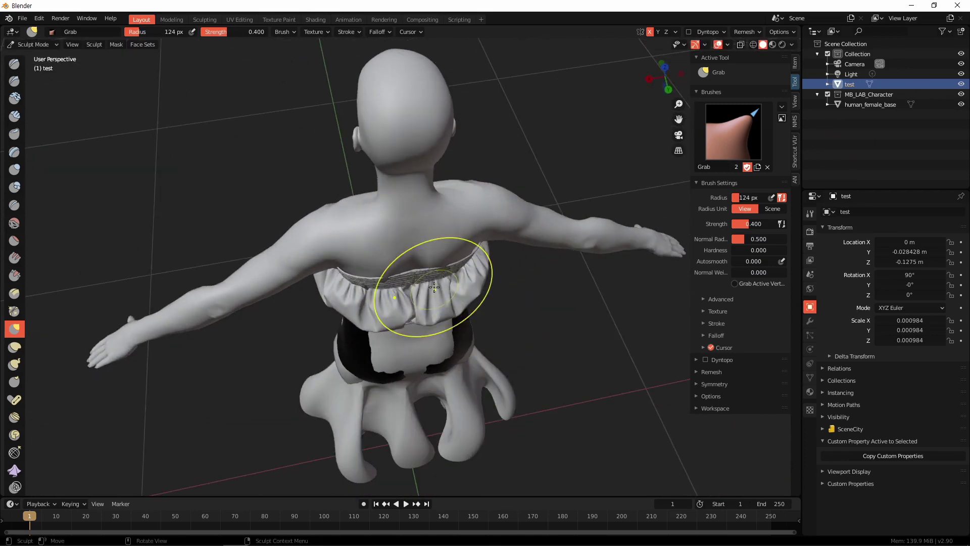
drag(422, 268, 446, 286)
- Set the Grab brush radius to 258 px and pull the rear of the skirt outward at the hip
mouse_move(497, 334)
middle_down()
mouse_move(480, 397)
mouse_move(501, 389)
middle_up()
middle_drag(496, 422, 487, 418)
shift+middle_drag(487, 404, 477, 288)
key(f)
click(627, 324)
mouse_move(526, 330)
middle_down()
mouse_move(474, 321)
mouse_move(507, 349)
mouse_move(515, 301)
middle_up()
drag(532, 300, 535, 301)
mouse_move(479, 218)
mouse_down()
mouse_move(492, 217)
mouse_move(503, 236)
mouse_up()
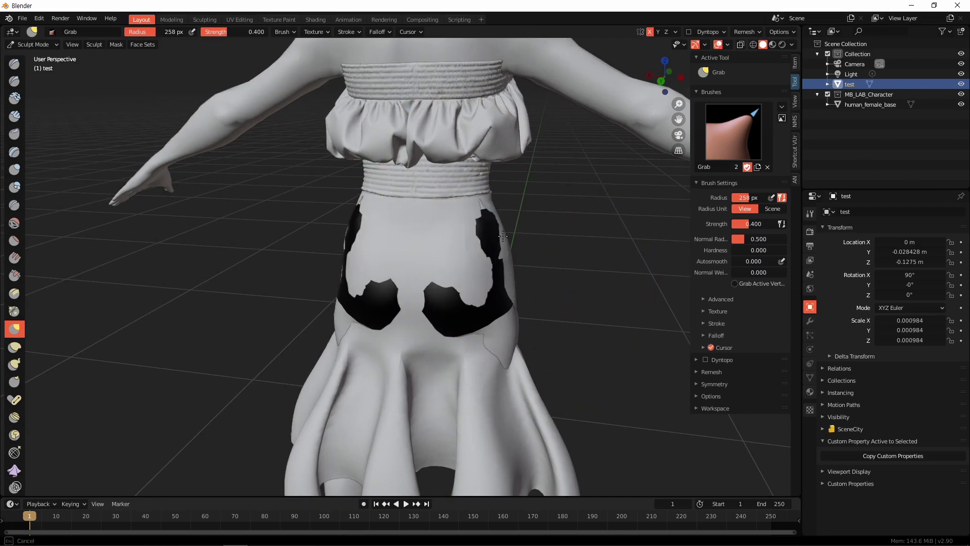
- Pull the skirt over the hips and buttocks with several Grab strokes to cover the exposed body
mouse_move(502, 236)
middle_down()
mouse_move(440, 320)
mouse_move(325, 333)
mouse_move(412, 289)
mouse_move(385, 248)
mouse_move(461, 325)
mouse_move(441, 227)
mouse_move(410, 342)
mouse_move(300, 333)
middle_up()
drag(300, 333, 272, 344)
middle_drag(369, 350, 372, 310)
drag(371, 310, 385, 340)
drag(362, 265, 370, 303)
mouse_move(490, 226)
mouse_down()
mouse_move(493, 267)
mouse_move(480, 286)
mouse_up()
mouse_move(479, 305)
middle_down()
mouse_move(474, 289)
mouse_move(427, 364)
middle_up()
drag(456, 177, 479, 170)
- Refine the skirt's fit around the buttocks, side hips and front with further Grab strokes
middle_drag(479, 171, 404, 161)
scroll(470, 268, down, 4)
mouse_move(479, 253)
shift+middle_down()
mouse_move(524, 378)
mouse_move(408, 281)
shift+middle_up()
drag(409, 282, 428, 282)
middle_drag(438, 283, 423, 281)
drag(437, 250, 454, 250)
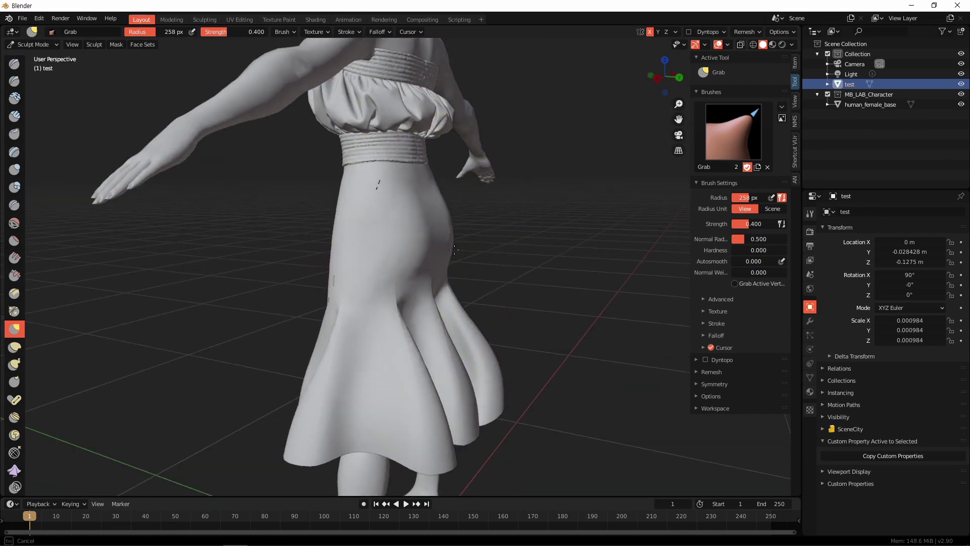
middle_drag(454, 250, 364, 231)
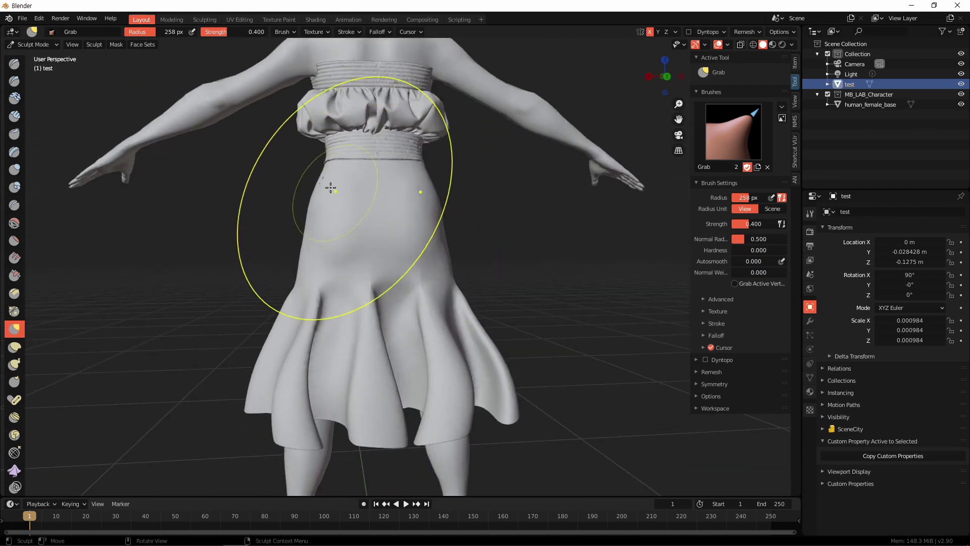
mouse_move(320, 183)
middle_down()
mouse_move(457, 342)
mouse_move(504, 308)
mouse_move(475, 262)
middle_up()
drag(475, 262, 459, 263)
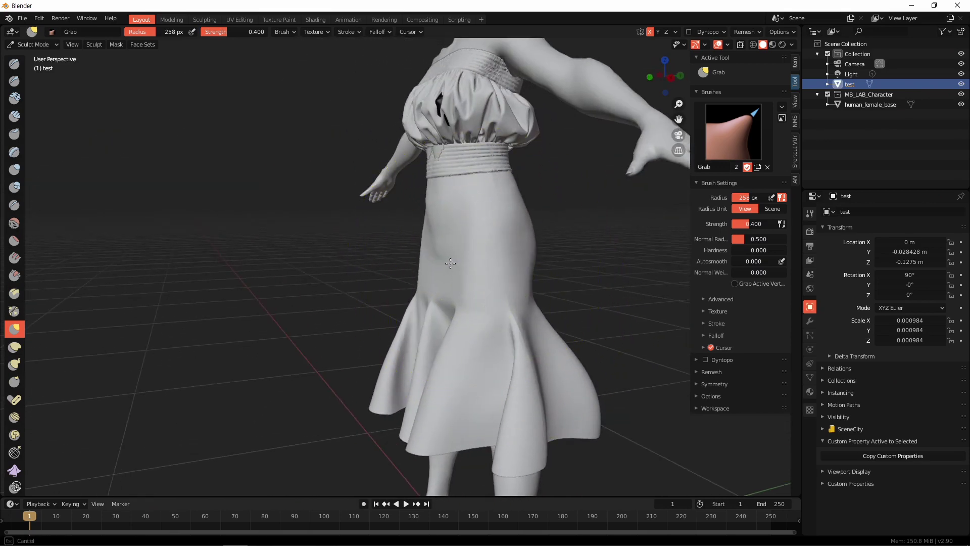
- Examine the front of the bodice and waistband for their fit over the body
scroll(566, 310, down, 3)
middle_drag(480, 310, 524, 326)
scroll(362, 210, up, 6)
shift+middle_drag(388, 228, 404, 348)
scroll(405, 348, up, 1)
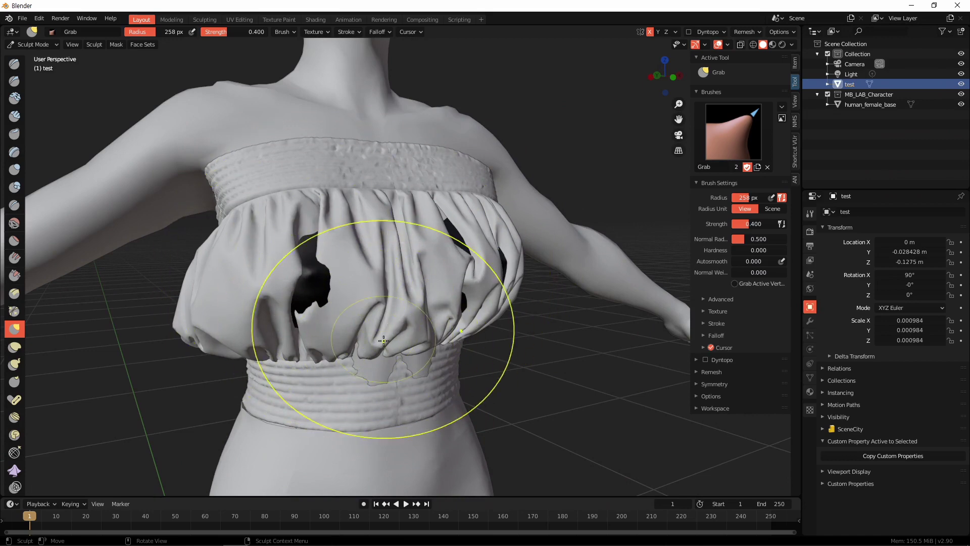
scroll(487, 343, down, 3)
middle_drag(517, 354, 461, 371)
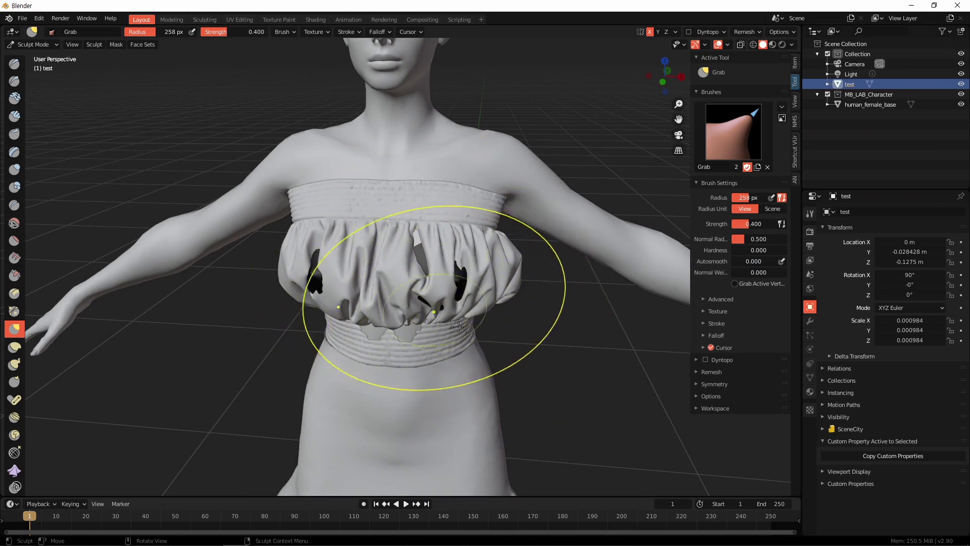
- Leave Sculpt Mode and return the test dress to Object Mode
scroll(458, 325, down, 3)
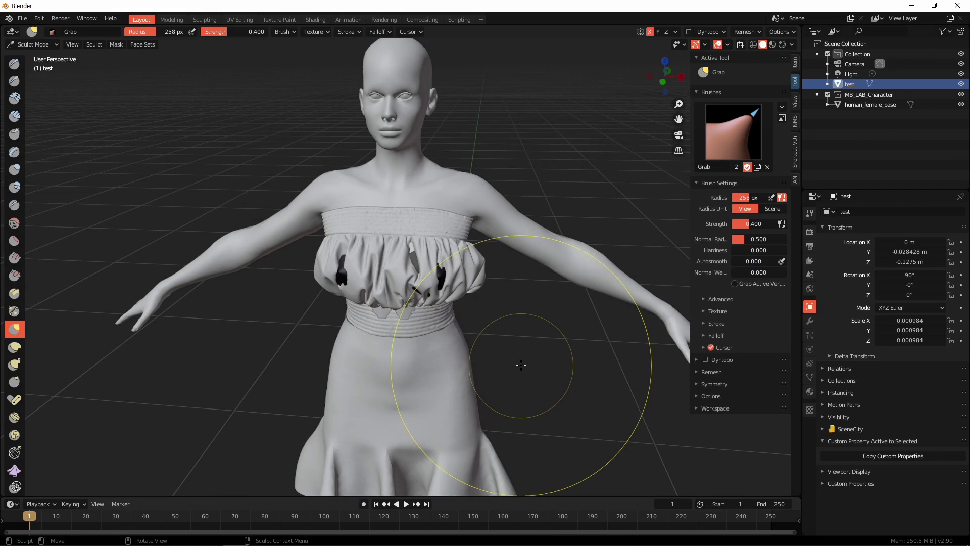
shift+middle_drag(518, 356, 512, 206)
scroll(513, 303, down, 2)
mouse_move(516, 321)
middle_down()
mouse_move(575, 324)
mouse_move(531, 314)
middle_up()
right_click(531, 315)
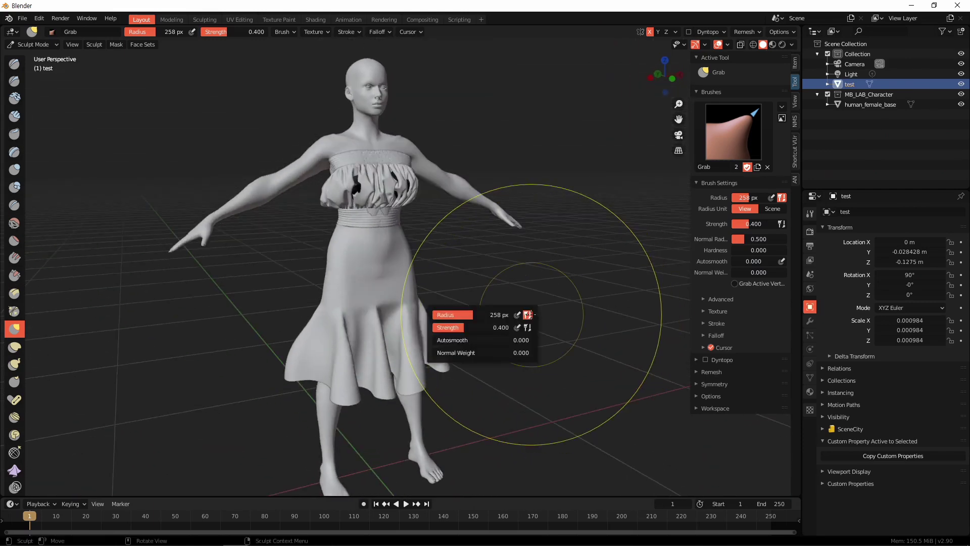
key(Escape)
key(ctrl+Tab)
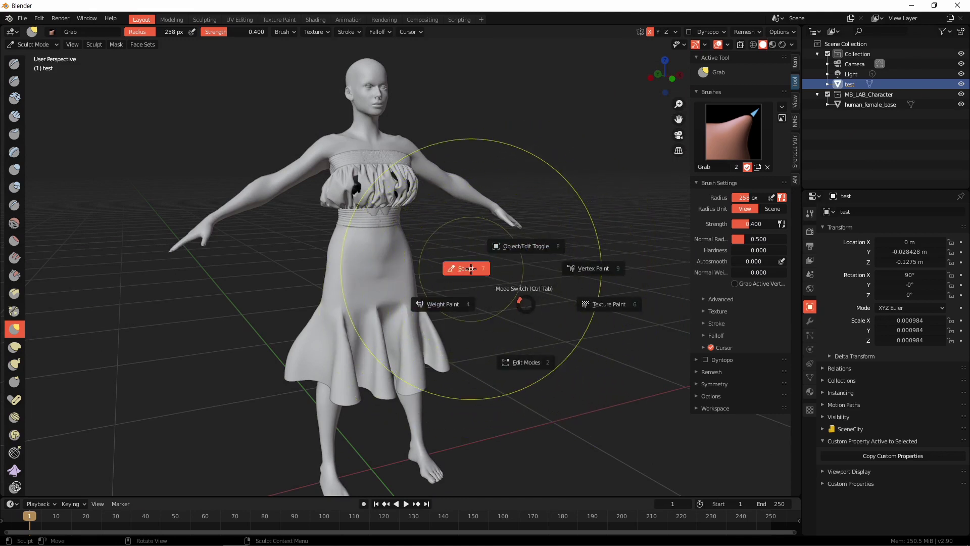
click(526, 250)
click(486, 305)
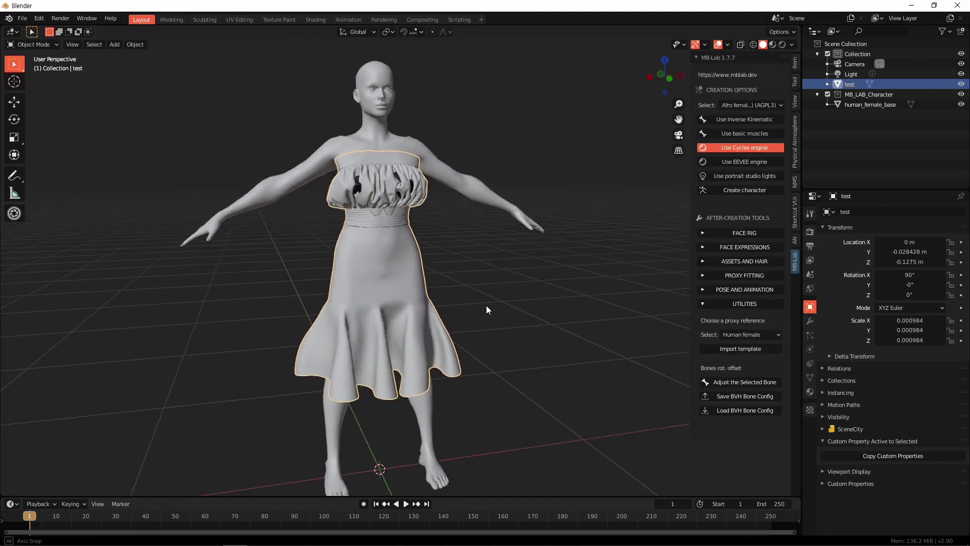
- Delete the human_female_base body, the light, the camera and the MB_LAB_Character collection, keeping only the dress
click(459, 171)
key(Delete)
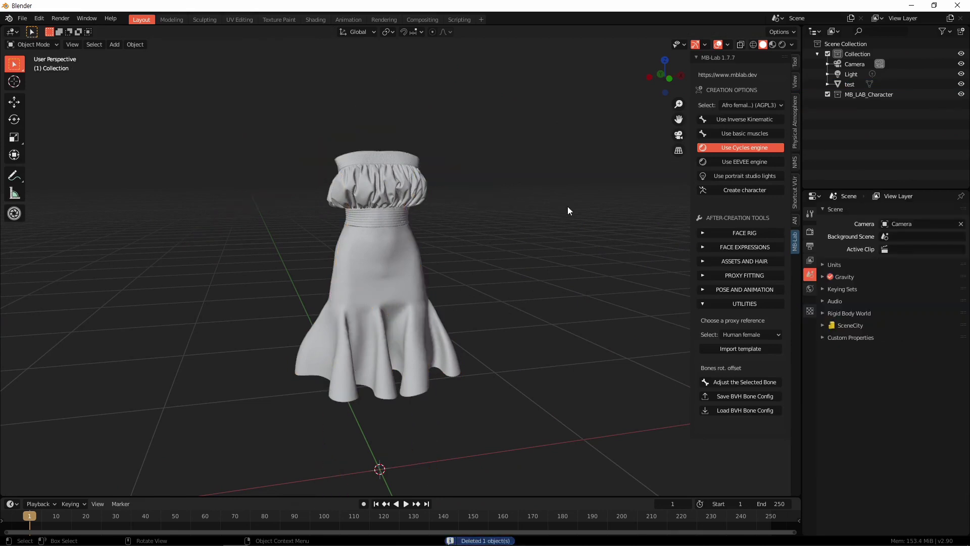
click(849, 85)
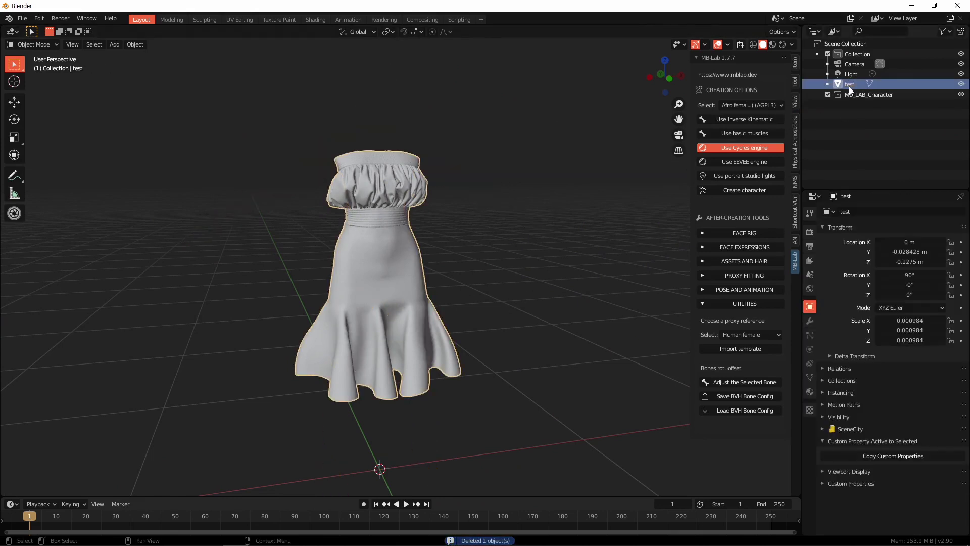
click(854, 73)
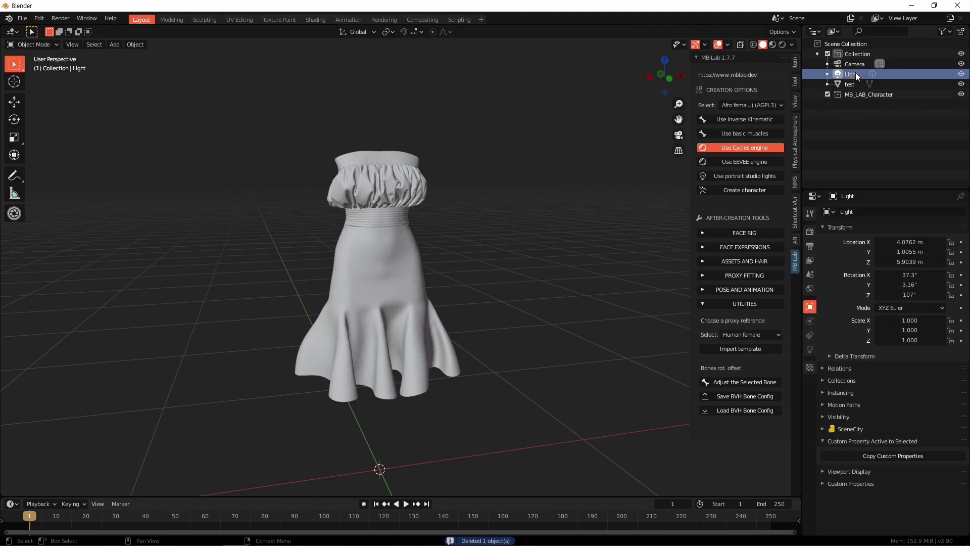
key(Delete)
click(857, 66)
key(Delete)
click(876, 75)
key(Delete)
click(859, 64)
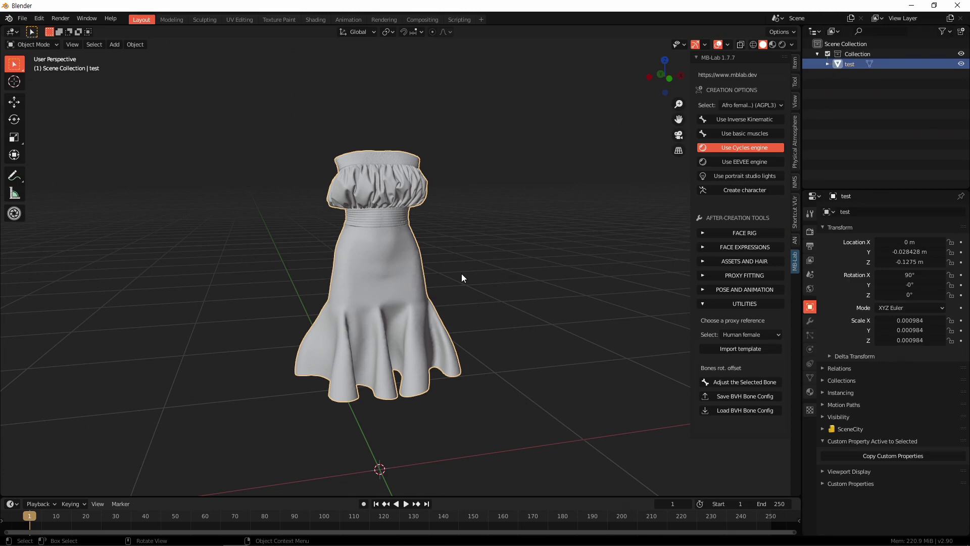
- Rename both the dress object and the collection containing it as cloth01
click(859, 54)
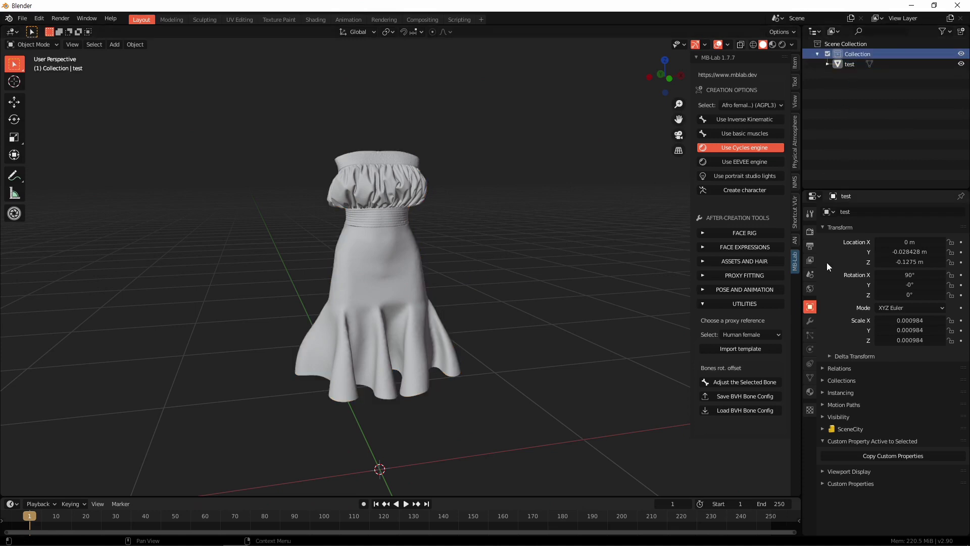
click(417, 234)
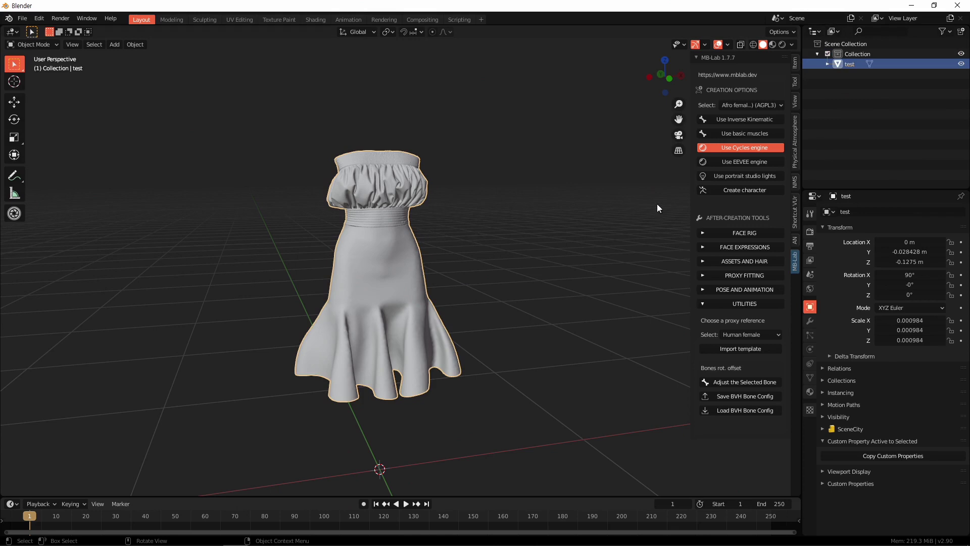
click(878, 214)
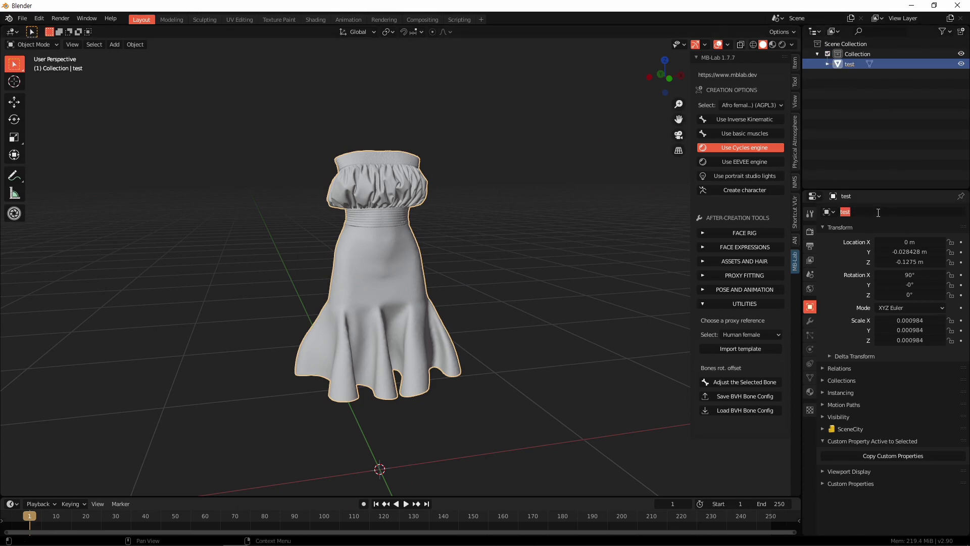
text(cloth01)
key(ctrl+a)
key(ctrl+c)
click(865, 57)
double_click(868, 54)
key(ctrl+v)
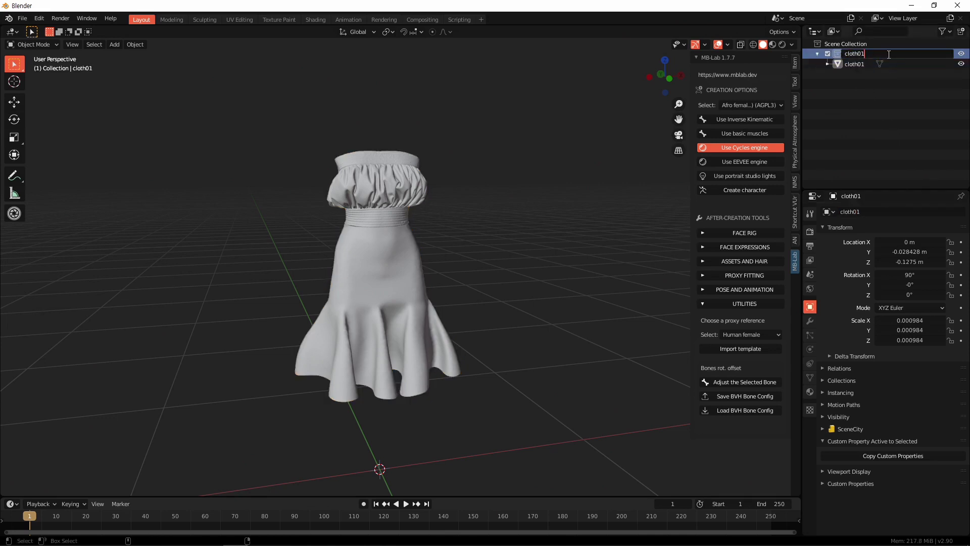
key(Return)
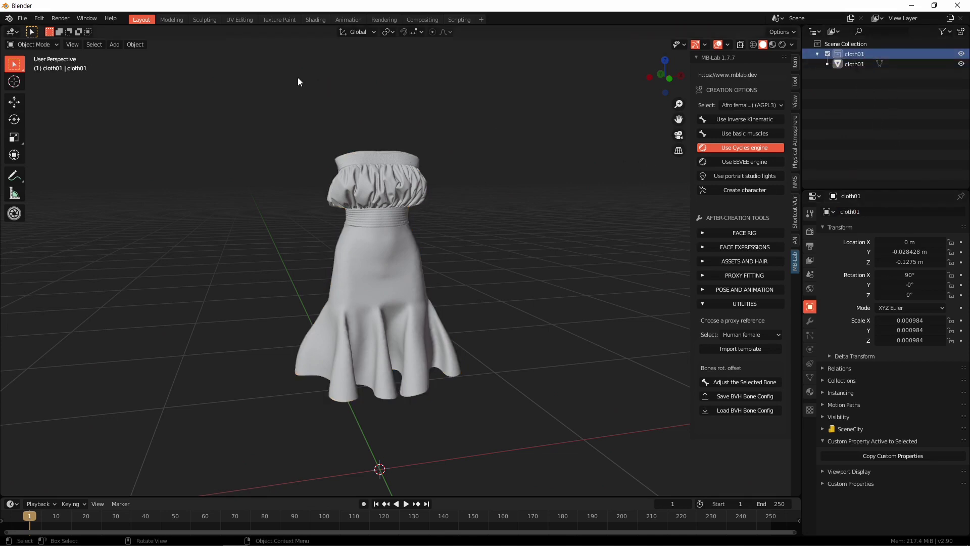
click(22, 18)
click(55, 98)
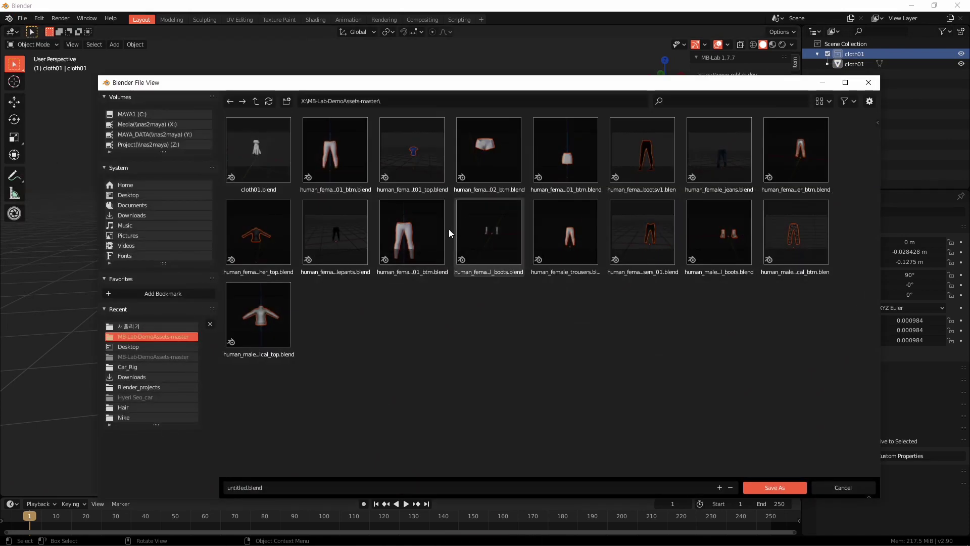
click(268, 154)
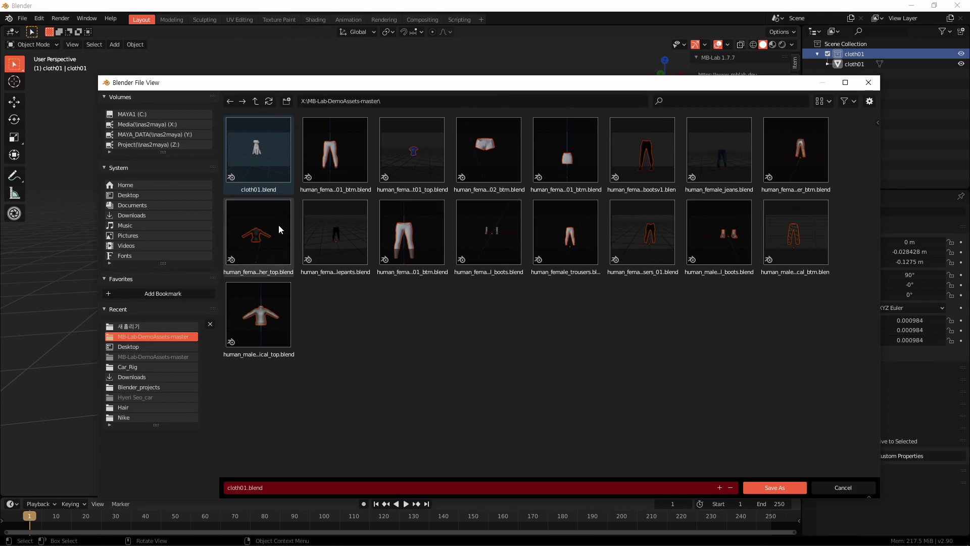
click(843, 487)
click(398, 278)
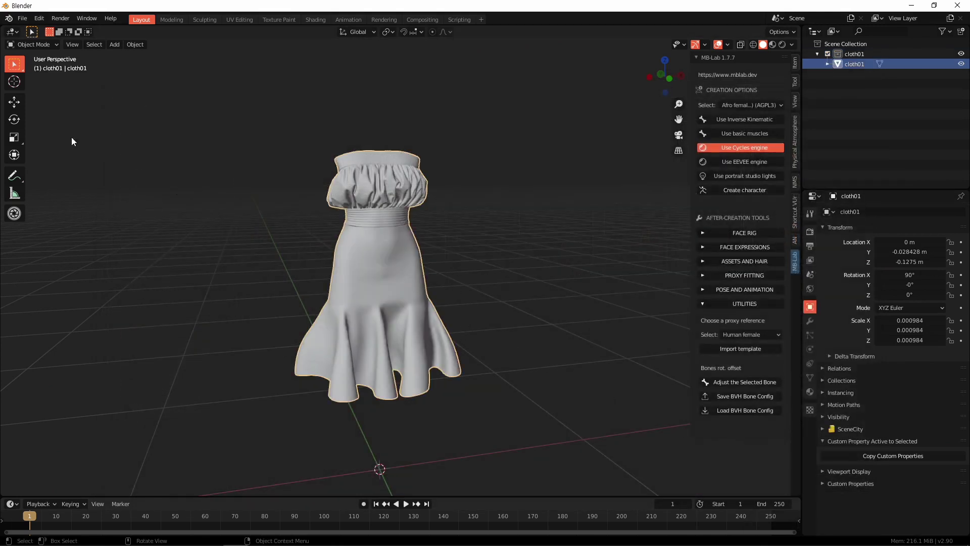
- Start a new General file and delete its default cube
click(23, 18)
mouse_move(35, 32)
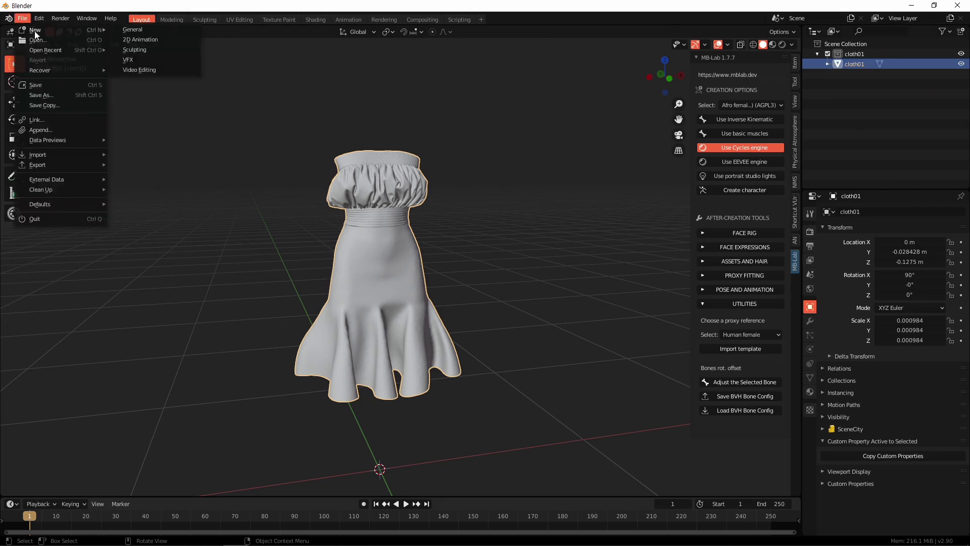
click(144, 39)
click(508, 298)
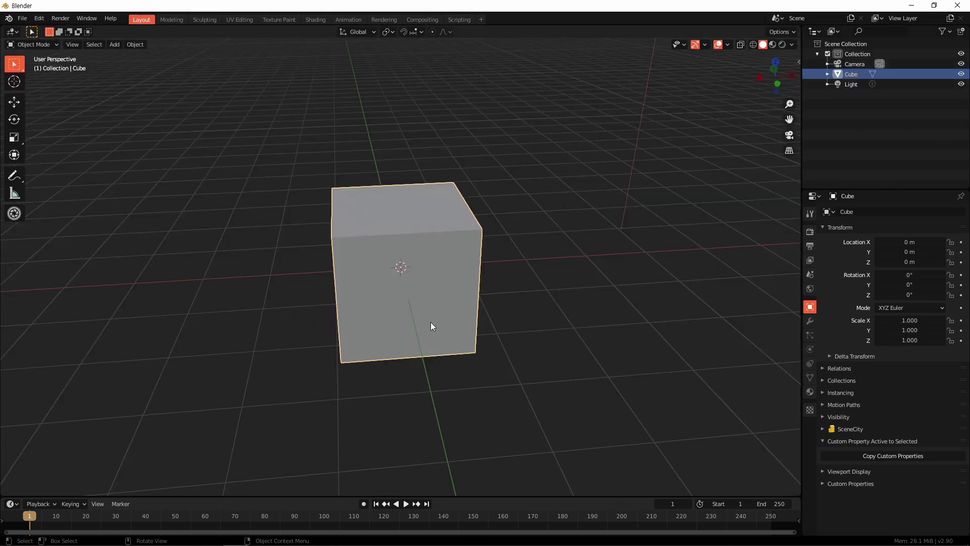
key(Delete)
key(x)
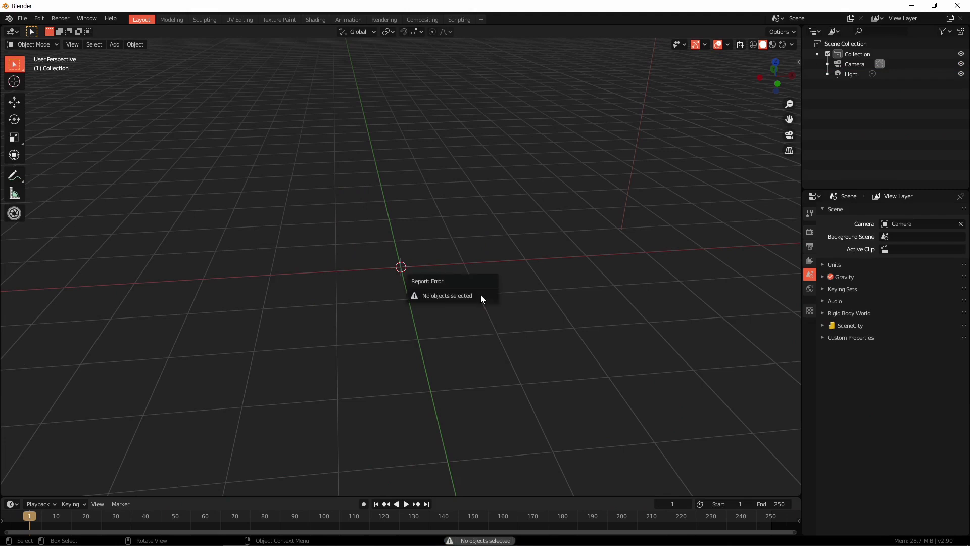
- Show the MB-Lab creation options beside the empty viewport
key(n)
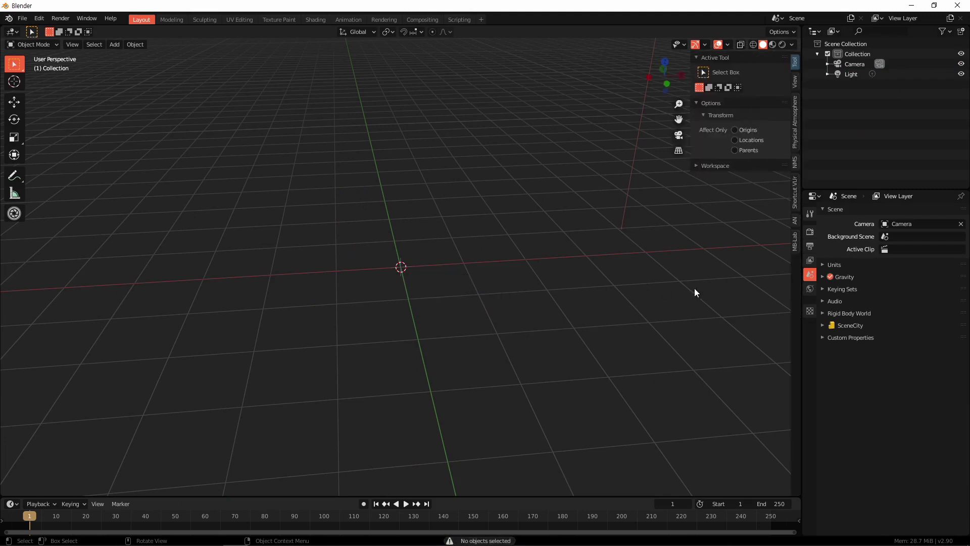
click(795, 242)
middle_drag(483, 286, 444, 273)
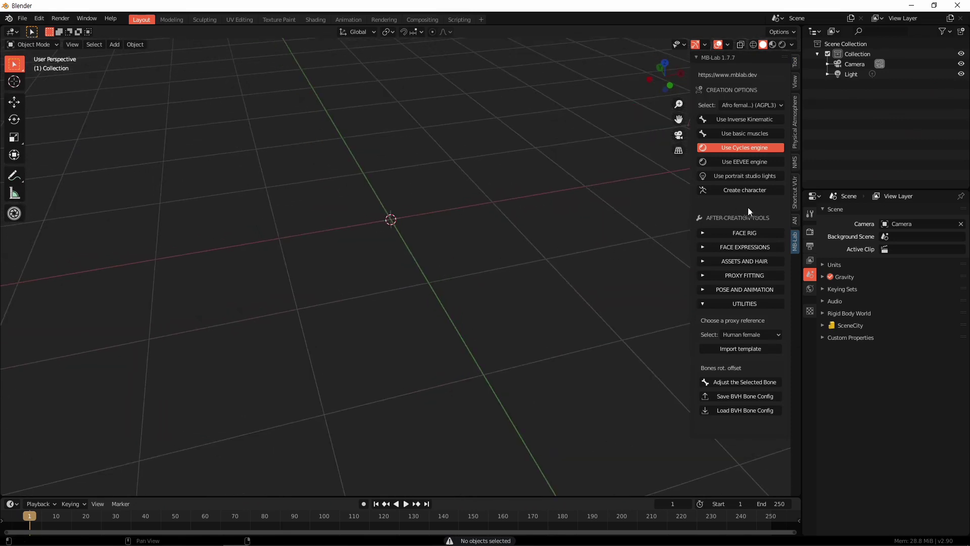
- Try Anime female (F_AN01) as the base character and return the selection to Afro female (F_AF01)
click(756, 105)
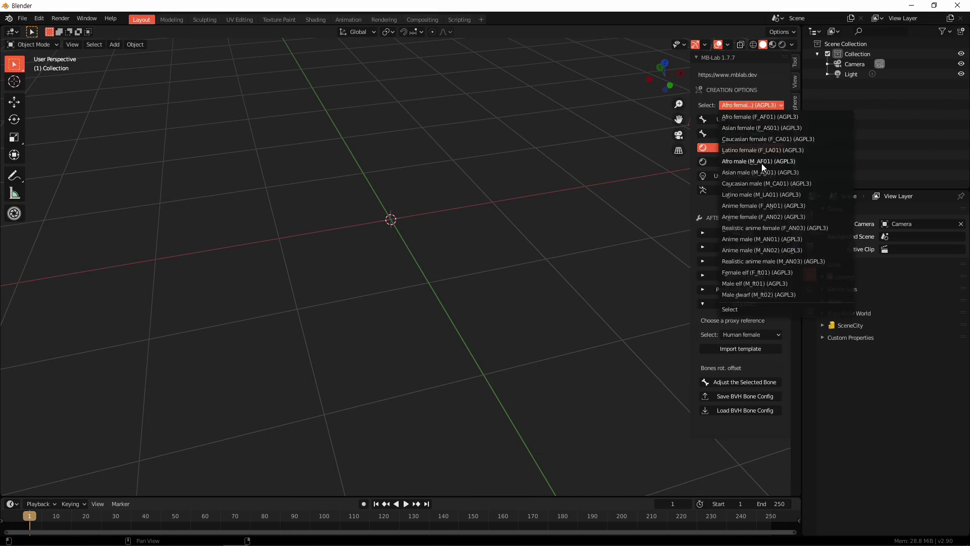
click(784, 205)
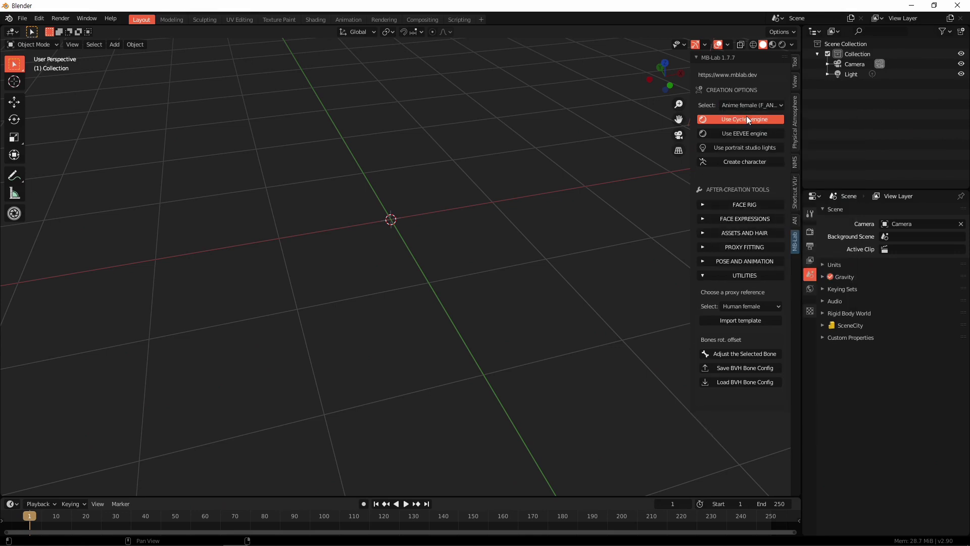
click(755, 105)
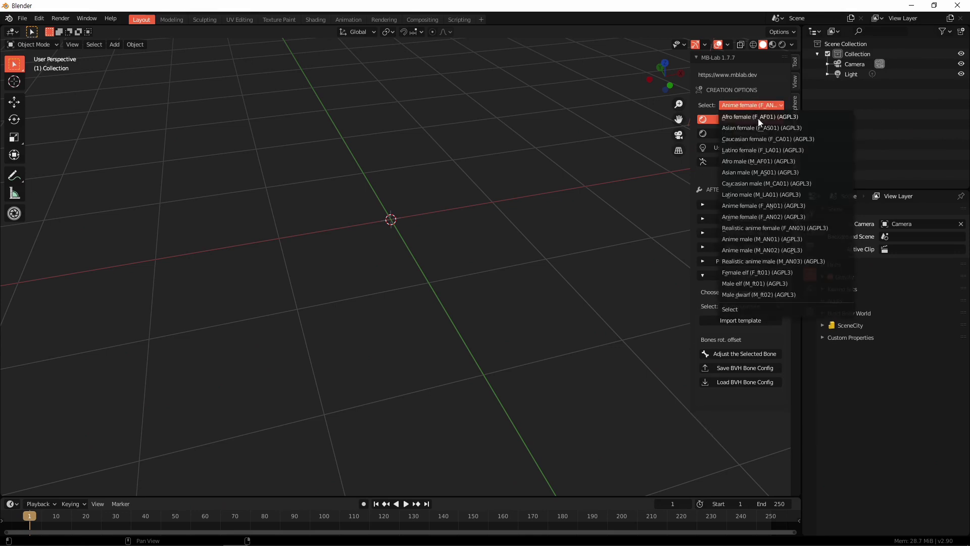
click(758, 118)
- Enable inverse kinematics and create the Afro female (F_AF01) character with the Cycles engine
click(738, 120)
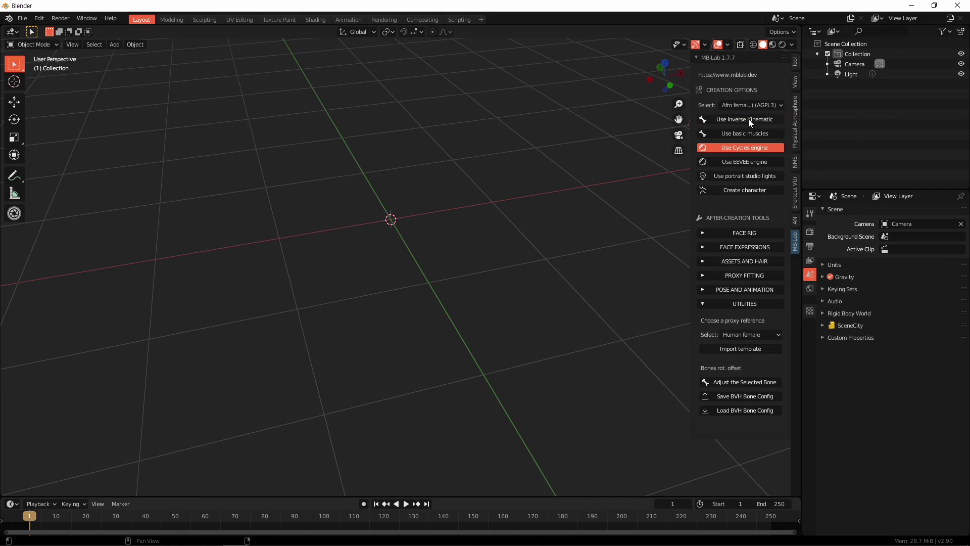
click(748, 190)
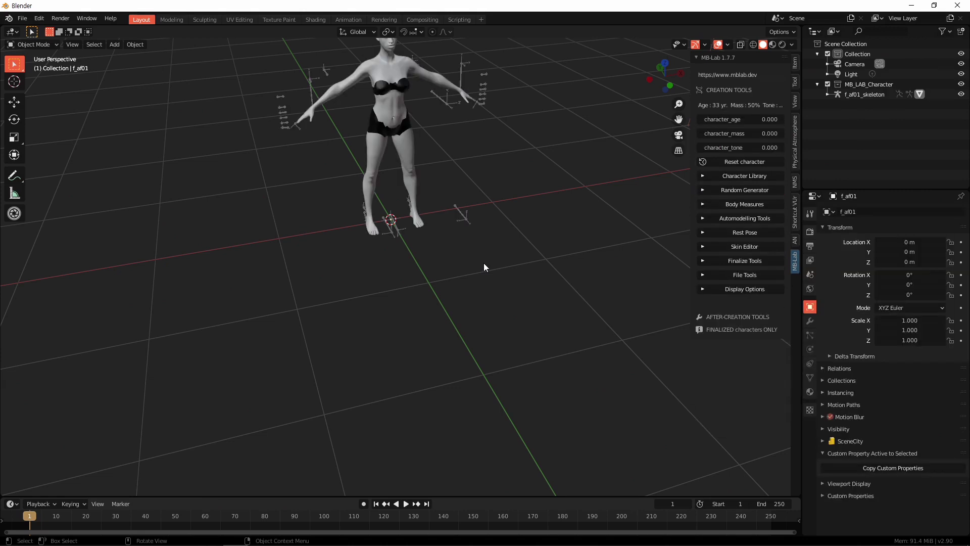
shift+middle_drag(468, 190, 461, 288)
scroll(485, 266, up, 4)
- Finalize the female character with the saving of images and backup turned off
click(438, 292)
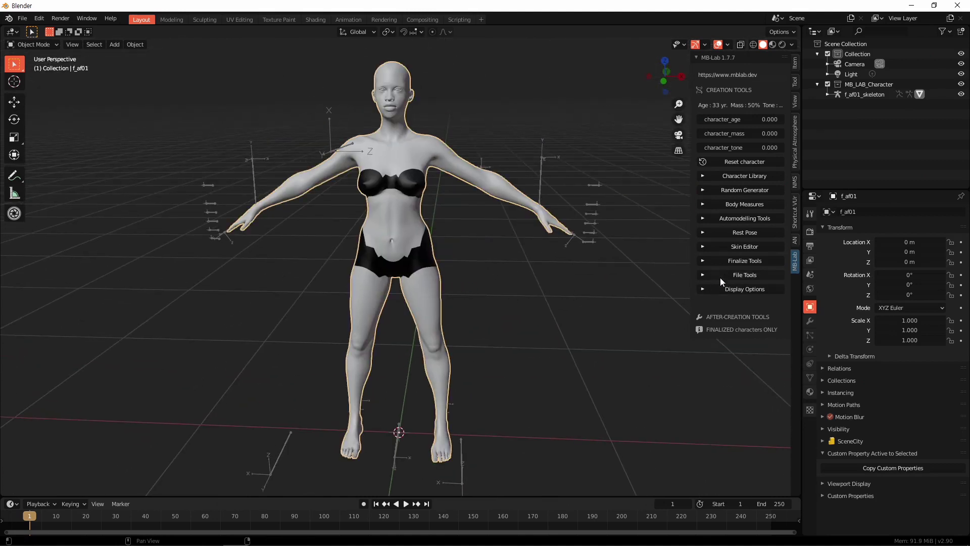
click(737, 261)
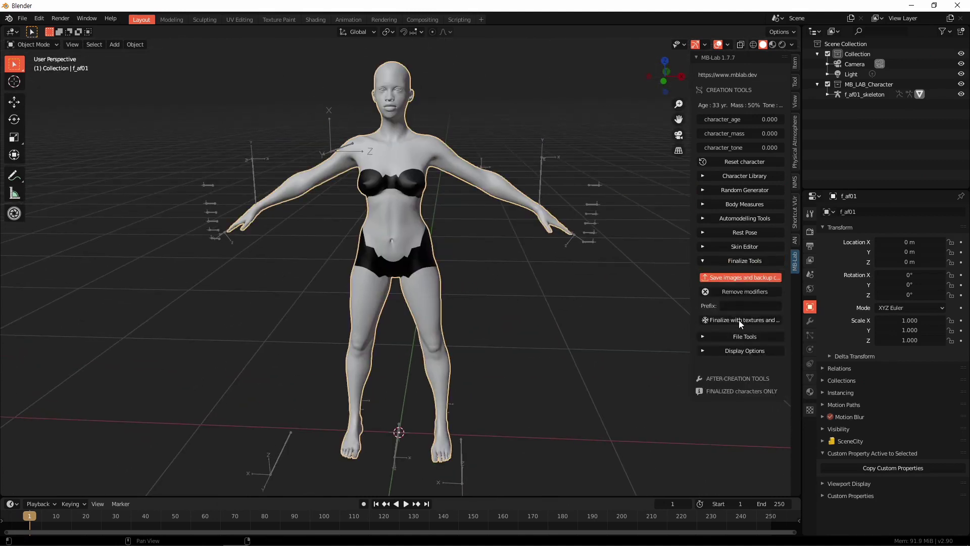
click(741, 280)
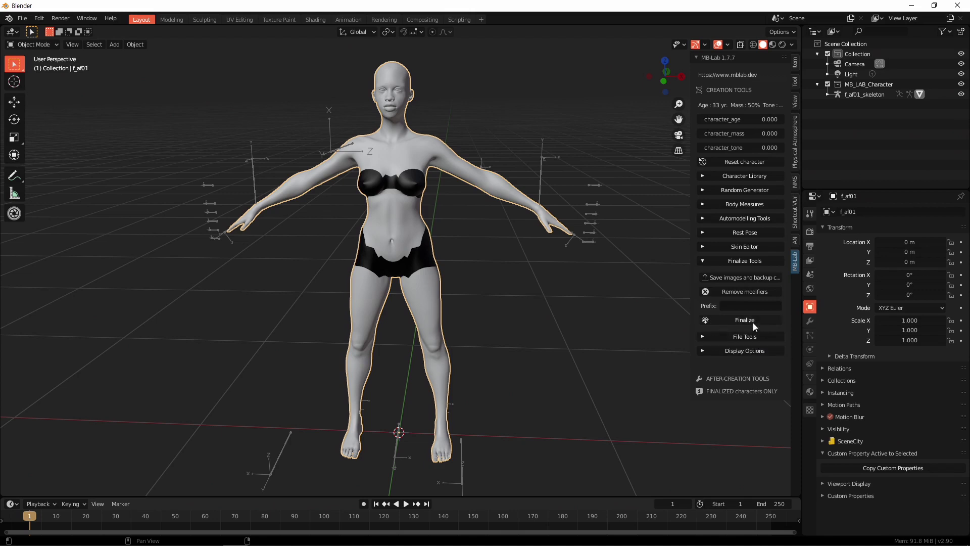
click(753, 321)
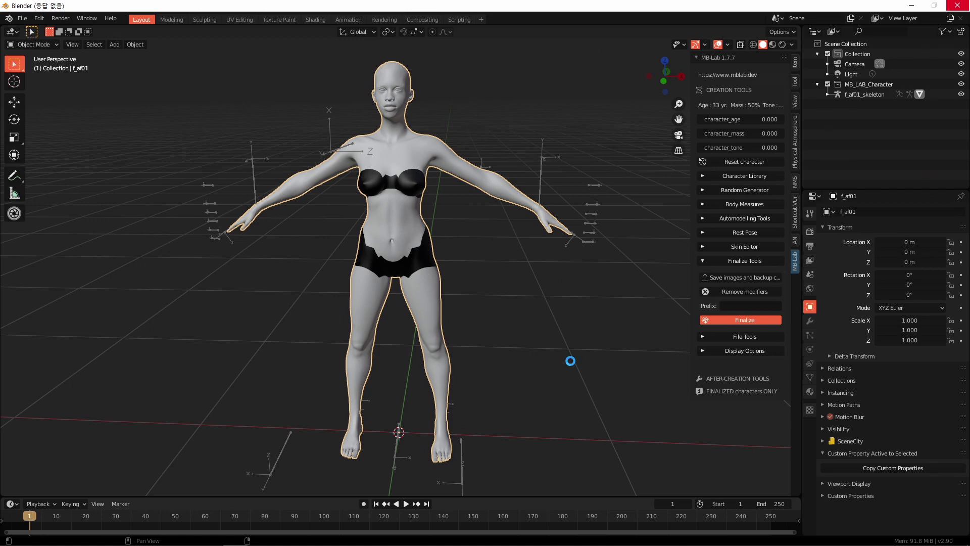
middle_drag(571, 361, 478, 302)
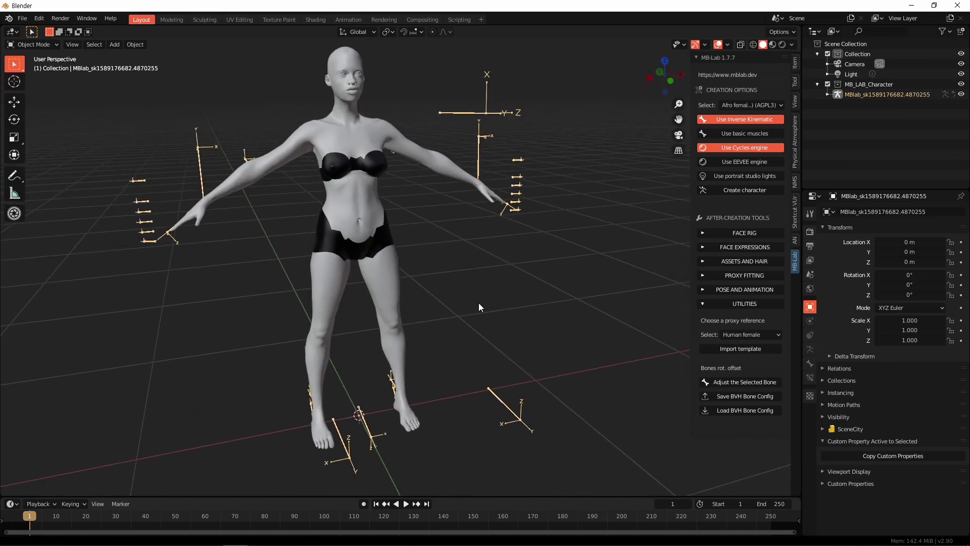
- Set the asset library folder for the character's assets and hair to X:\MB-Lab-DemoAssets-master\
click(742, 262)
click(777, 279)
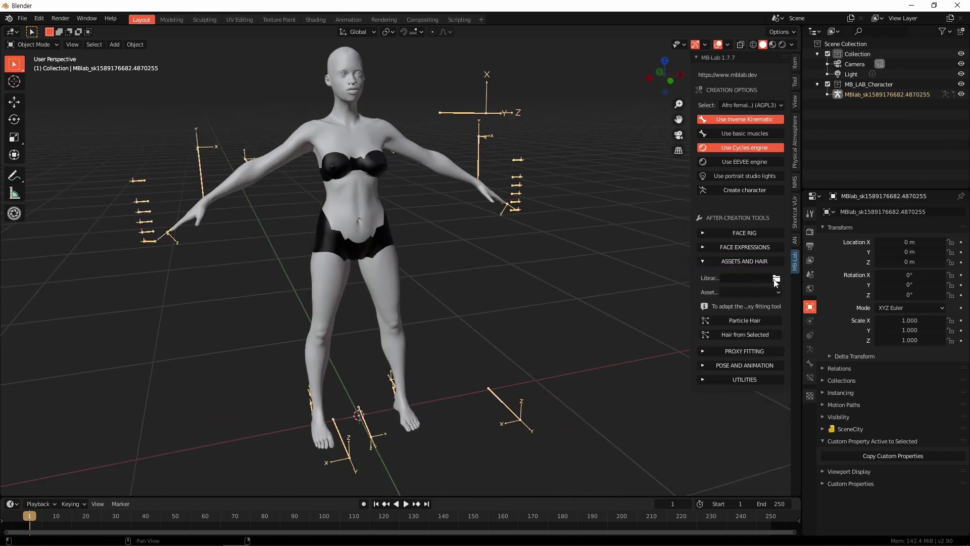
click(164, 126)
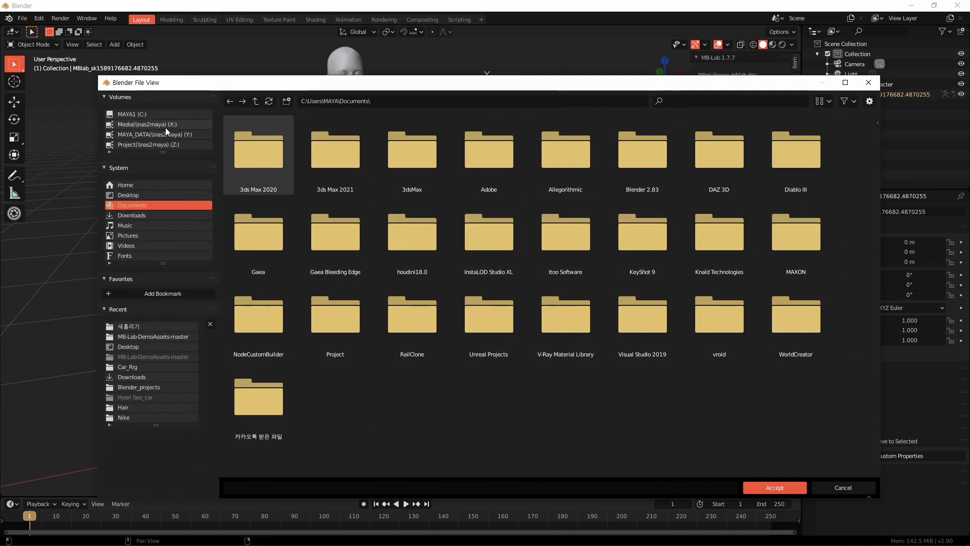
double_click(506, 175)
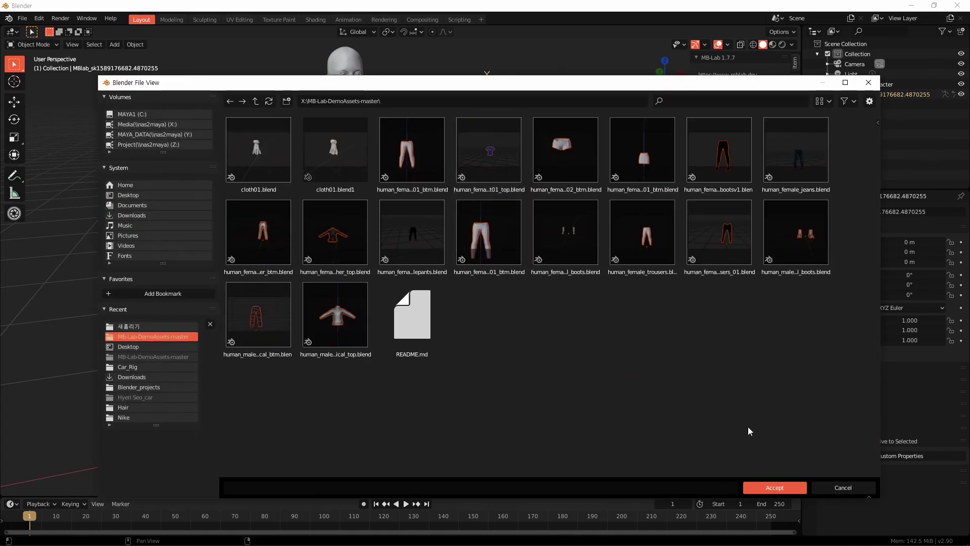
click(776, 488)
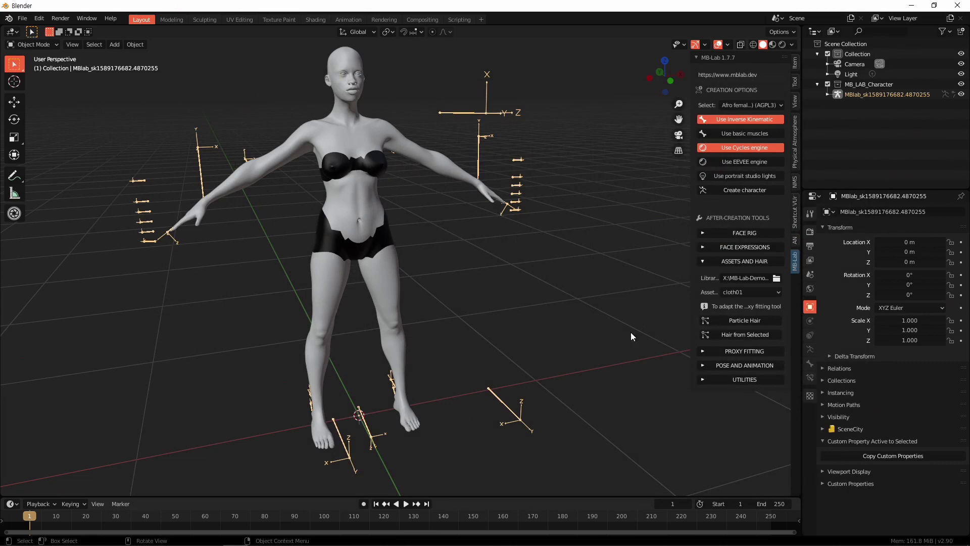
- Load the cloth01 dress from the asset library onto the finalized character
click(758, 293)
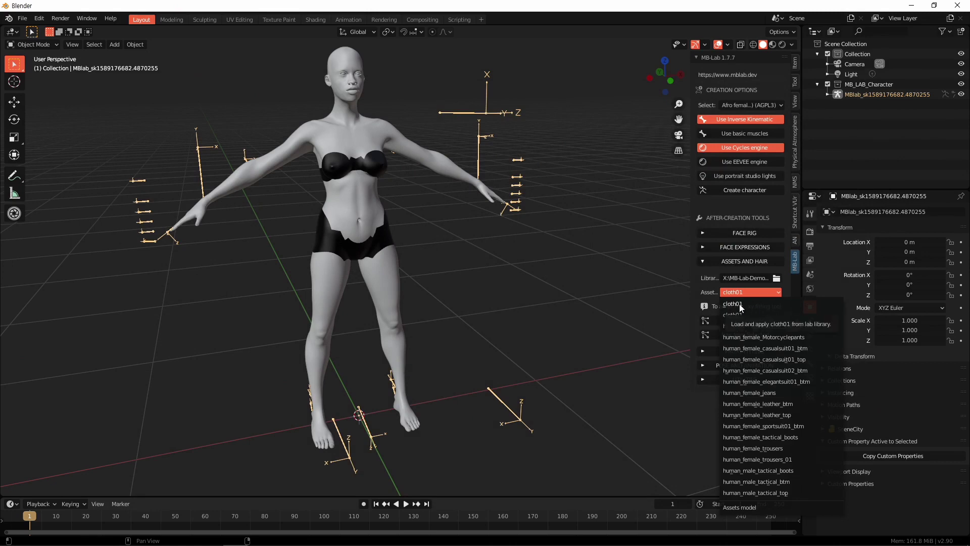
click(739, 304)
middle_drag(455, 288, 475, 281)
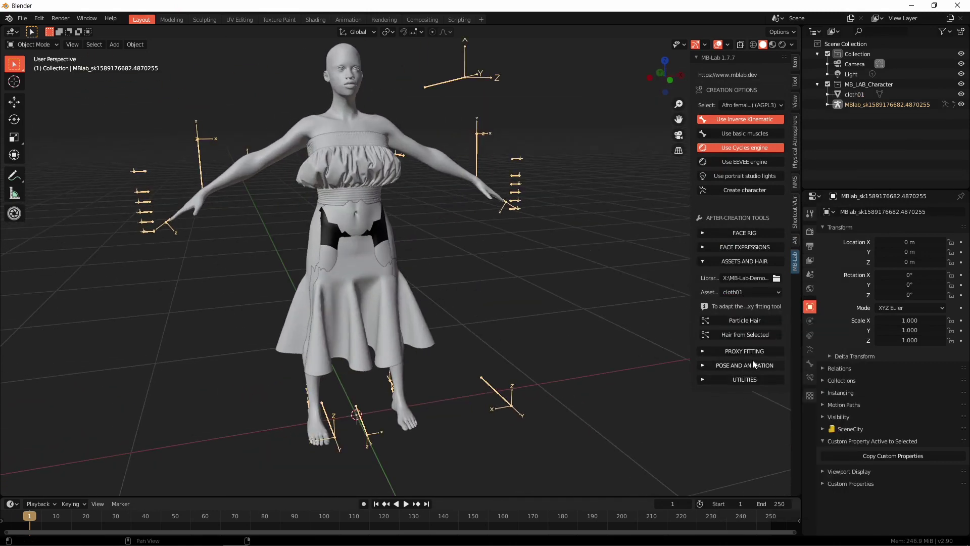
- Open the proxy fitting options for cloth01 and turn on the mask vertex group
click(713, 351)
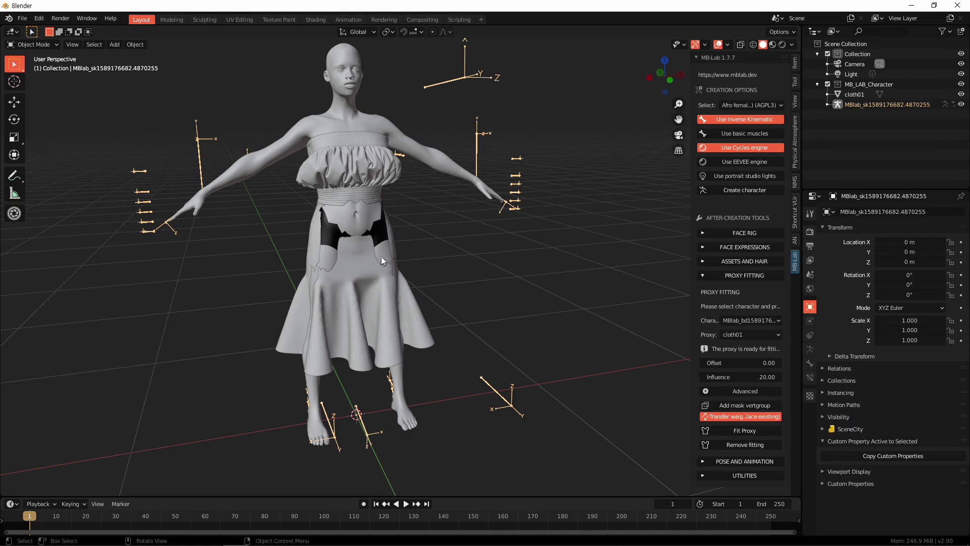
middle_drag(381, 222, 417, 233)
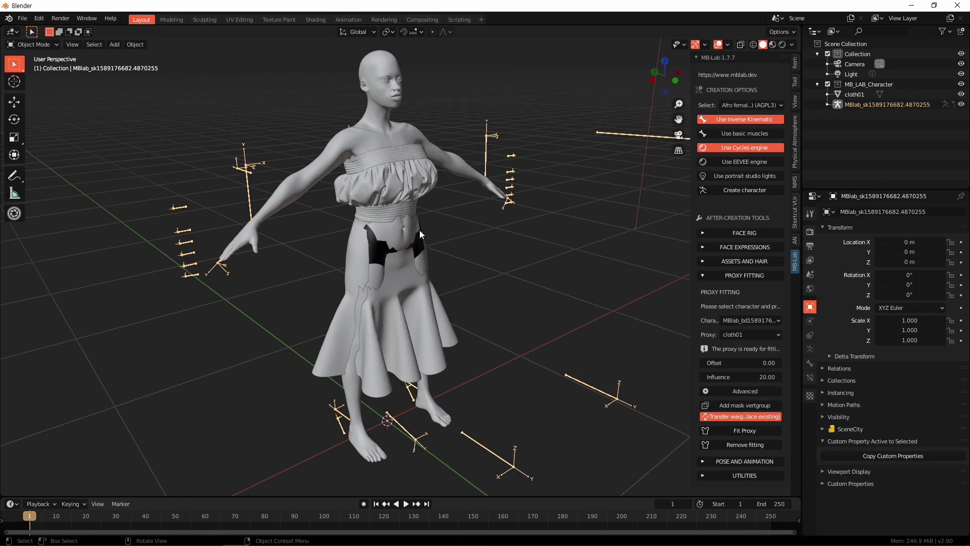
middle_drag(475, 271, 469, 282)
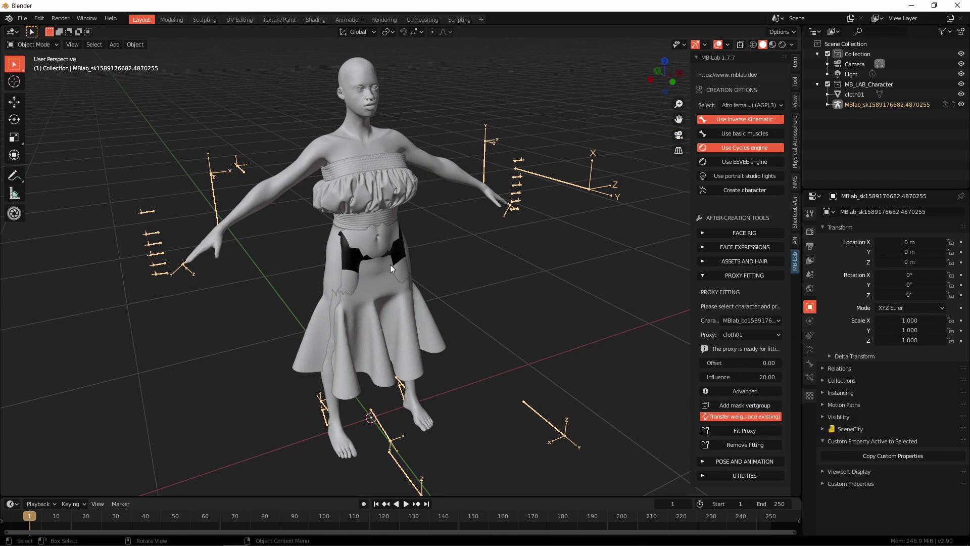
click(748, 405)
middle_drag(565, 377, 598, 393)
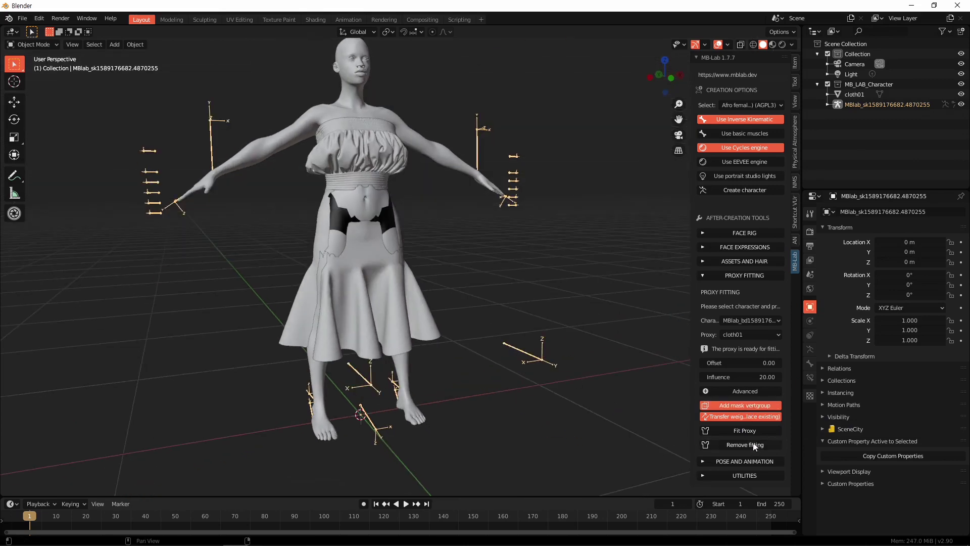
middle_drag(504, 262, 651, 344)
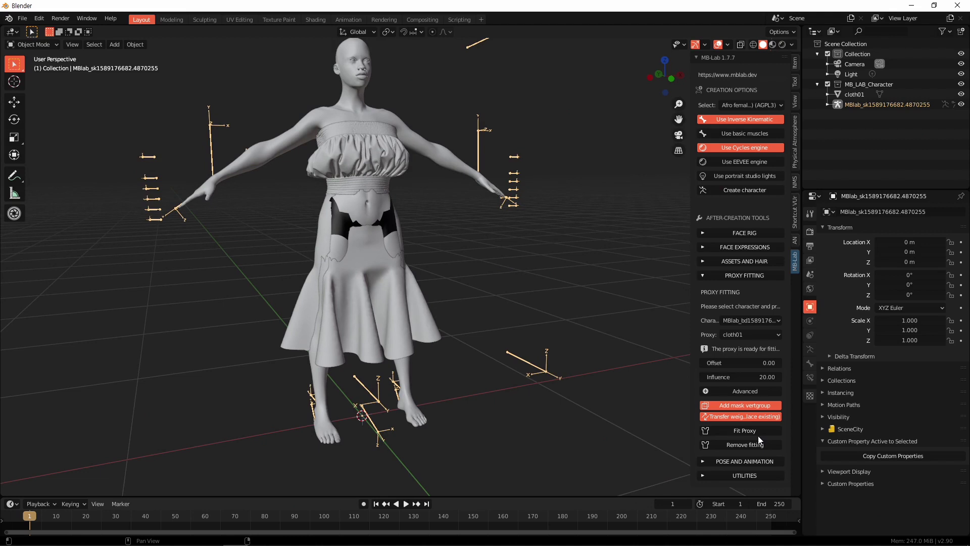
middle_drag(617, 353, 423, 234)
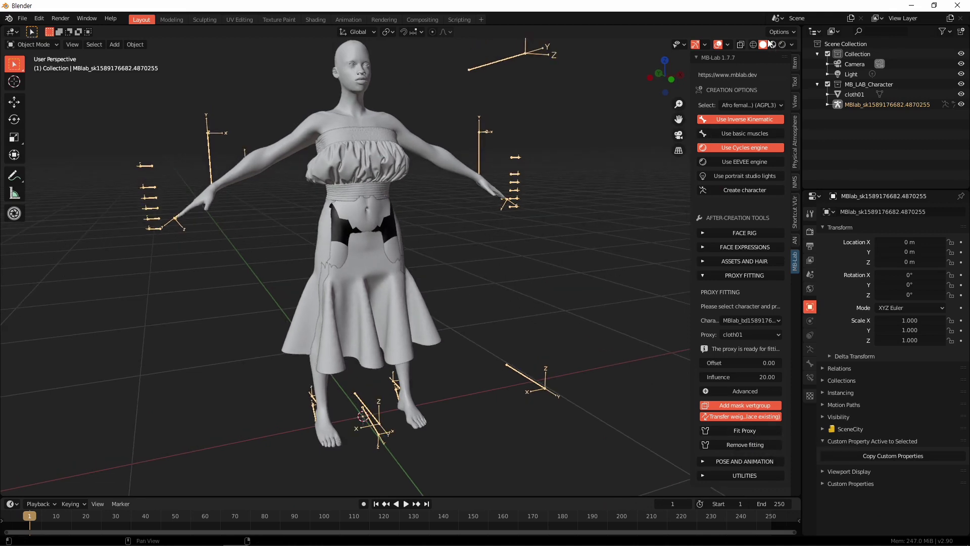
- Examine the dress and body meshes around the skirt in wireframe shading, and return to solid shading
click(753, 45)
middle_drag(566, 229, 443, 274)
scroll(396, 259, up, 6)
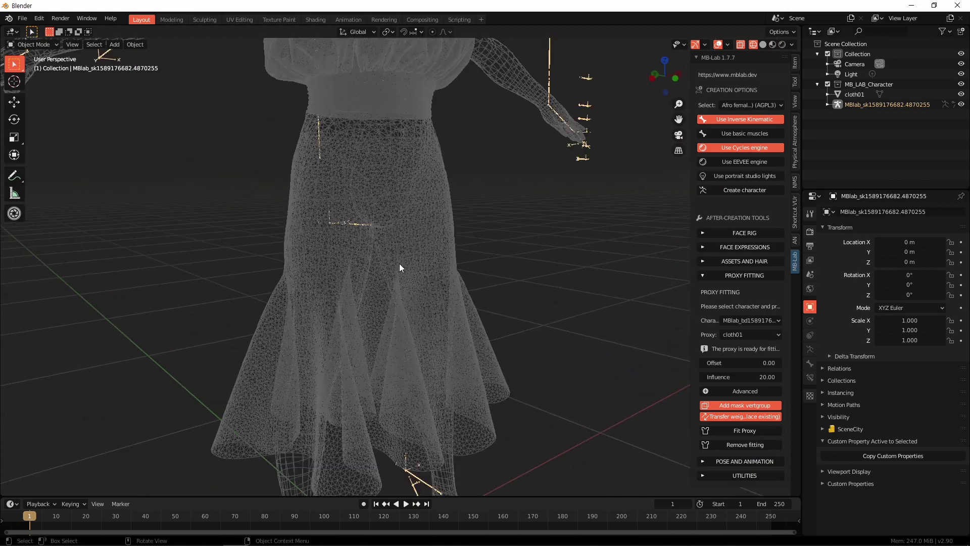
scroll(478, 277, down, 6)
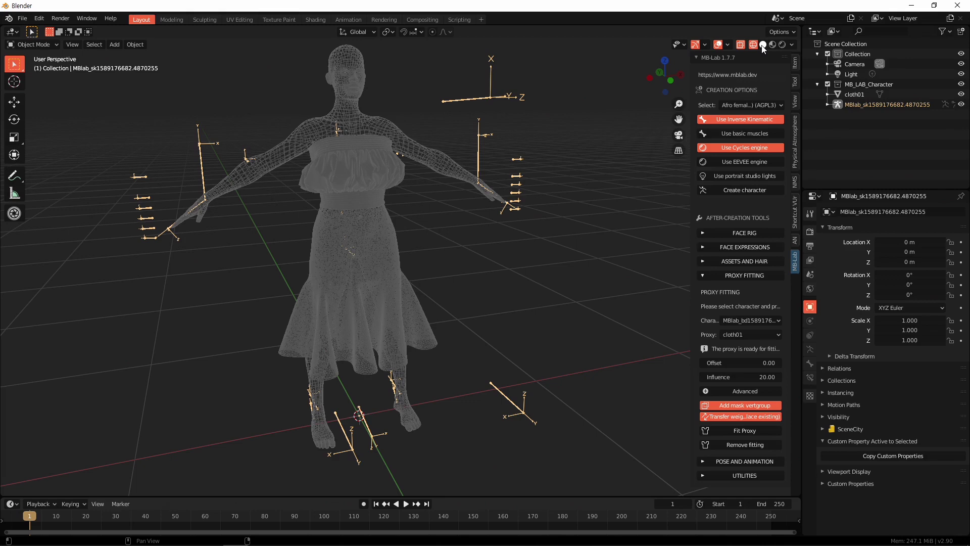
click(763, 45)
- Fit the cloth01 proxy to the character with the mask vertex group and weight transfer on
mouse_move(632, 202)
middle_down()
mouse_move(522, 270)
mouse_move(535, 271)
middle_up()
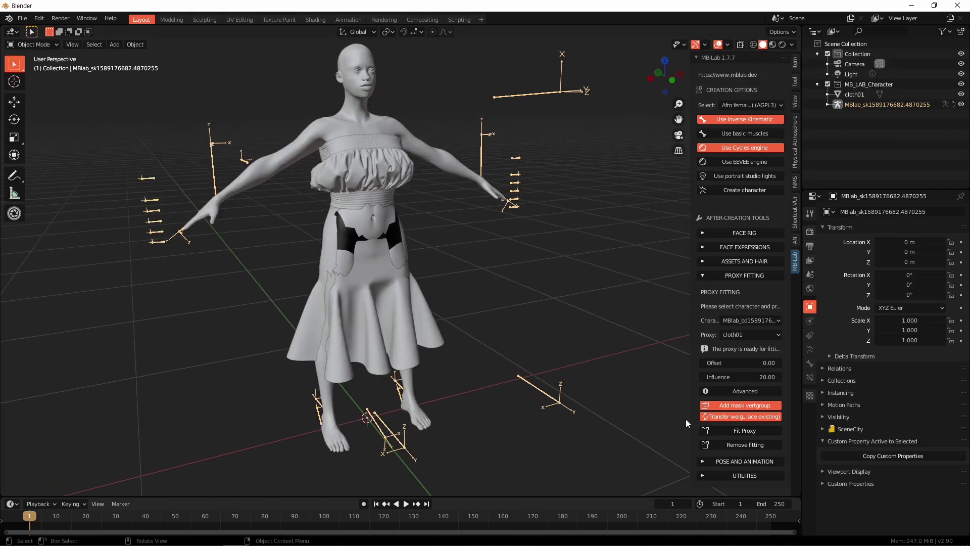
click(754, 432)
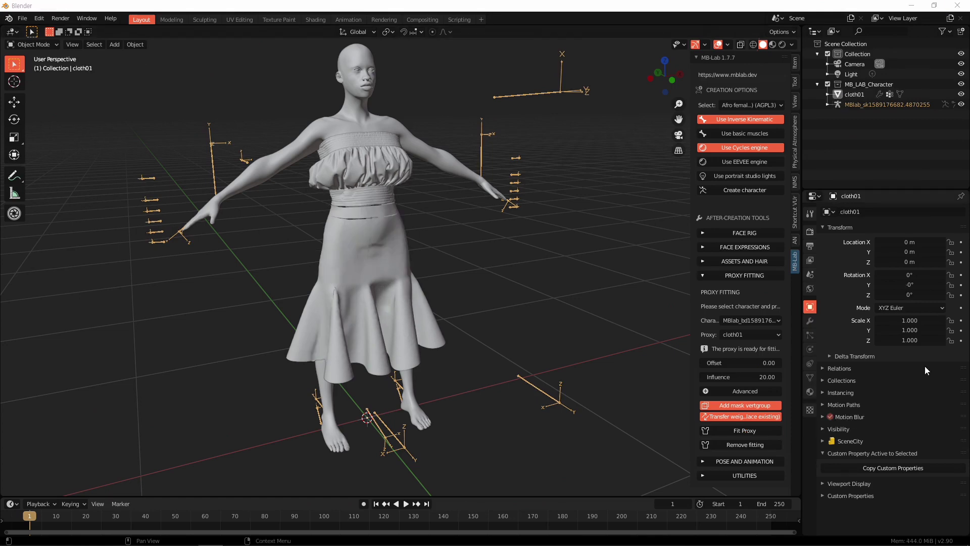
middle_drag(451, 273, 508, 323)
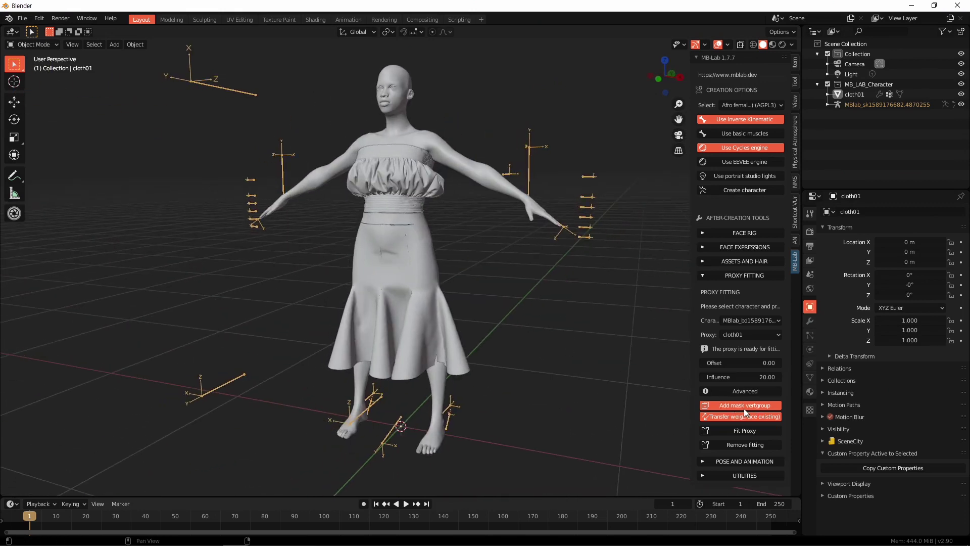
- Hide the cloth01 dress temporarily to inspect the masked body beneath it, and show the dress again
click(418, 264)
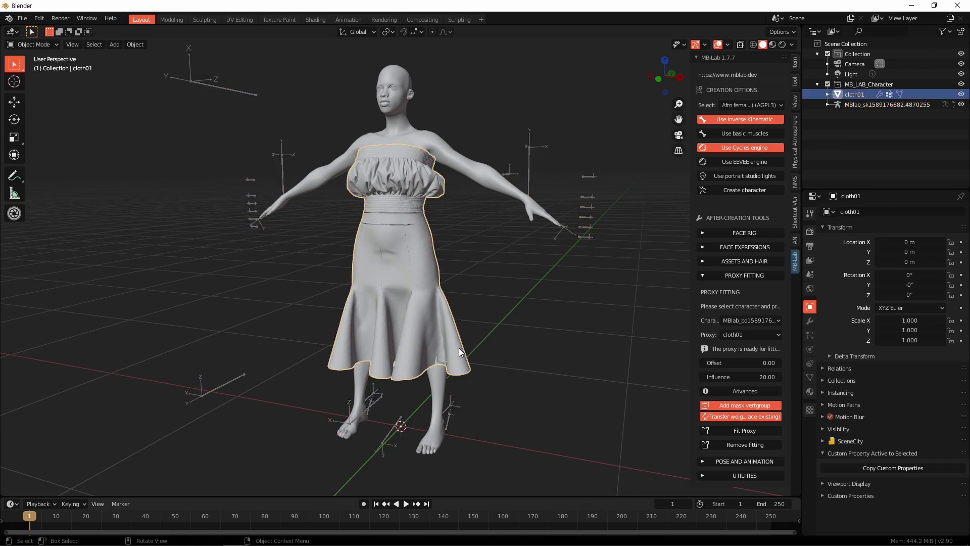
click(961, 94)
middle_drag(643, 287, 390, 292)
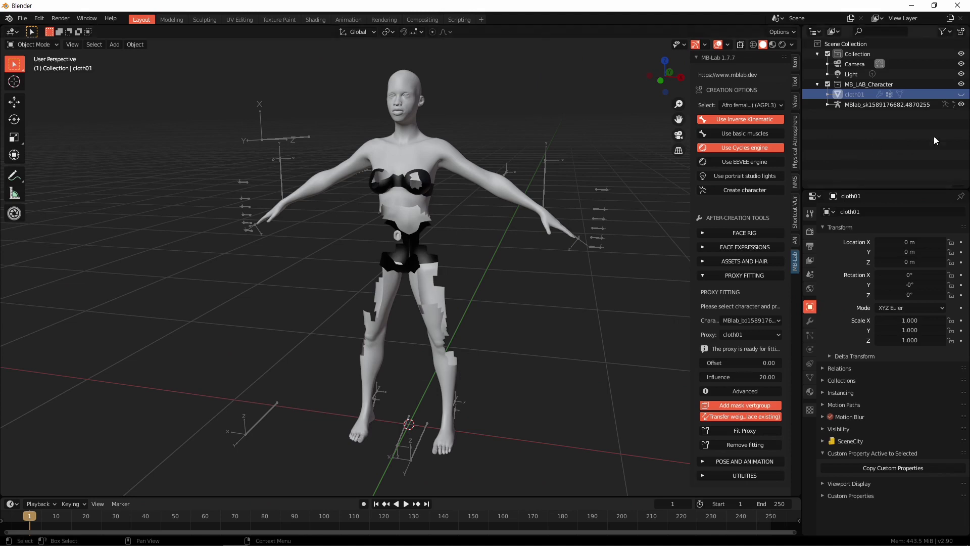
click(961, 94)
- Put the character's armature in Pose Mode and try moving the left foot's IK control bone
middle_drag(536, 345, 408, 417)
click(409, 415)
key(ctrl+Tab)
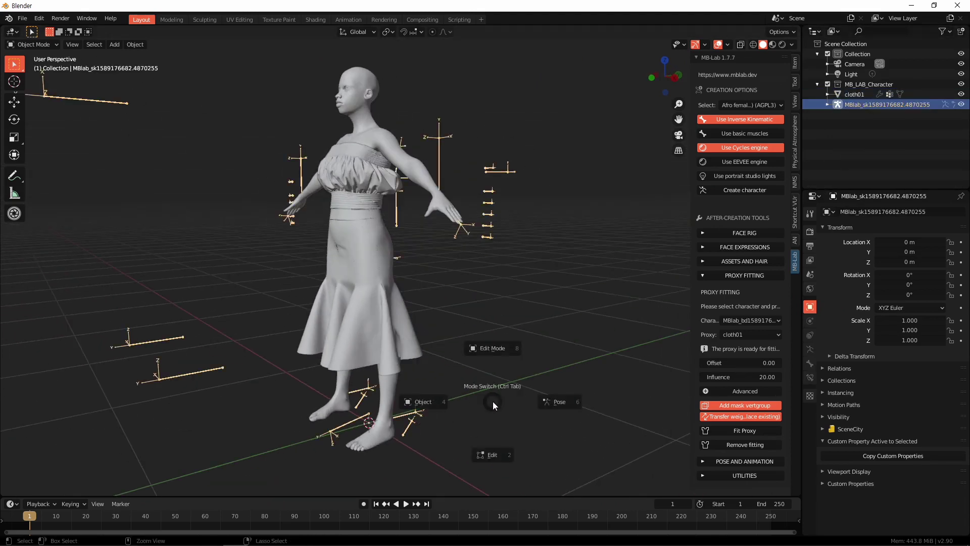
click(559, 402)
click(408, 414)
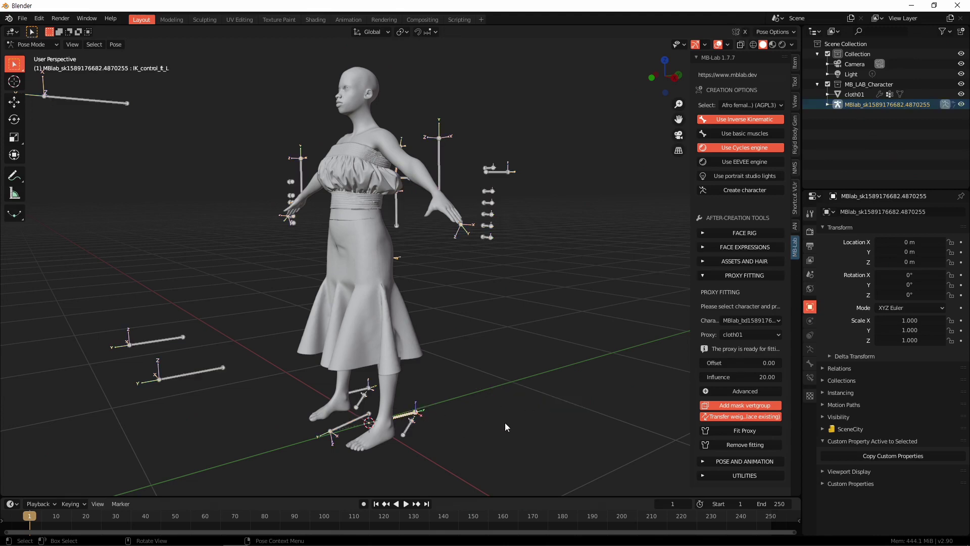
key(g)
key(Escape)
- Try rotating the IK_control_lsp spine bone to test how the fitted dress follows the body
middle_drag(465, 385, 518, 381)
middle_drag(446, 232, 565, 240)
click(425, 214)
middle_drag(543, 303, 432, 291)
key(r)
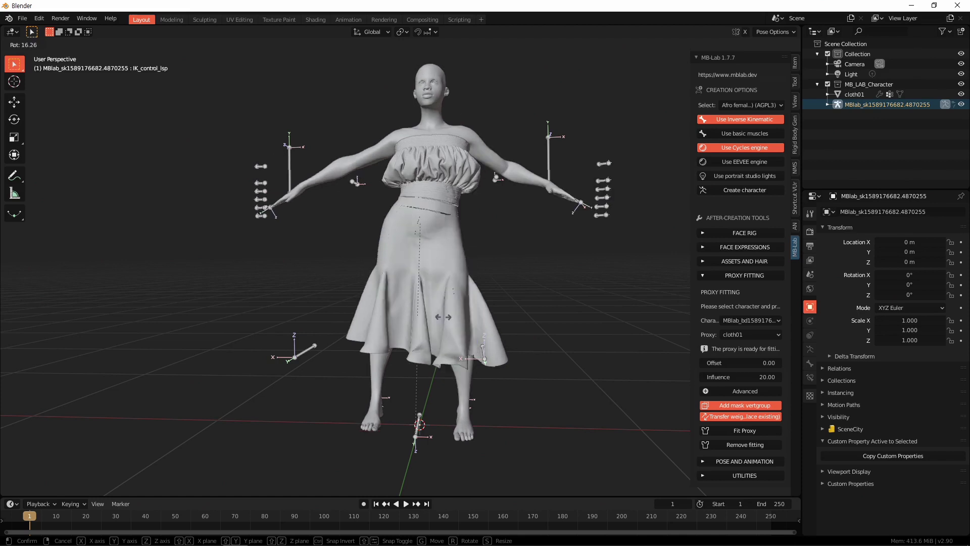
right_click(524, 332)
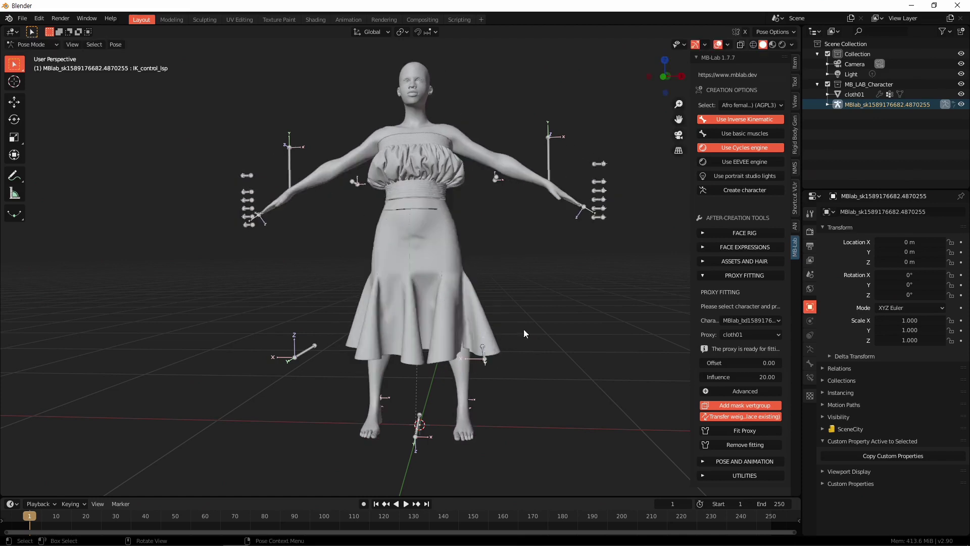
middle_drag(527, 343, 471, 362)
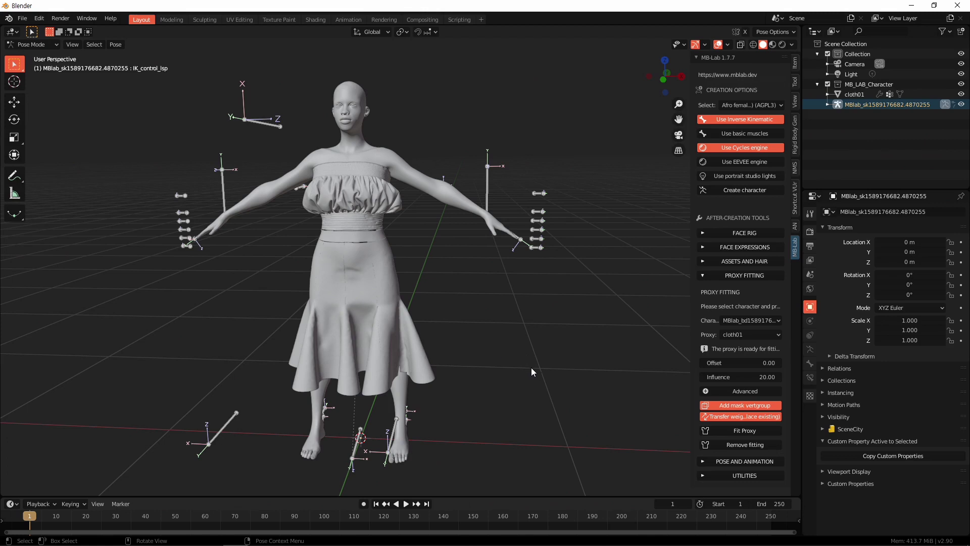
middle_drag(578, 352, 590, 350)
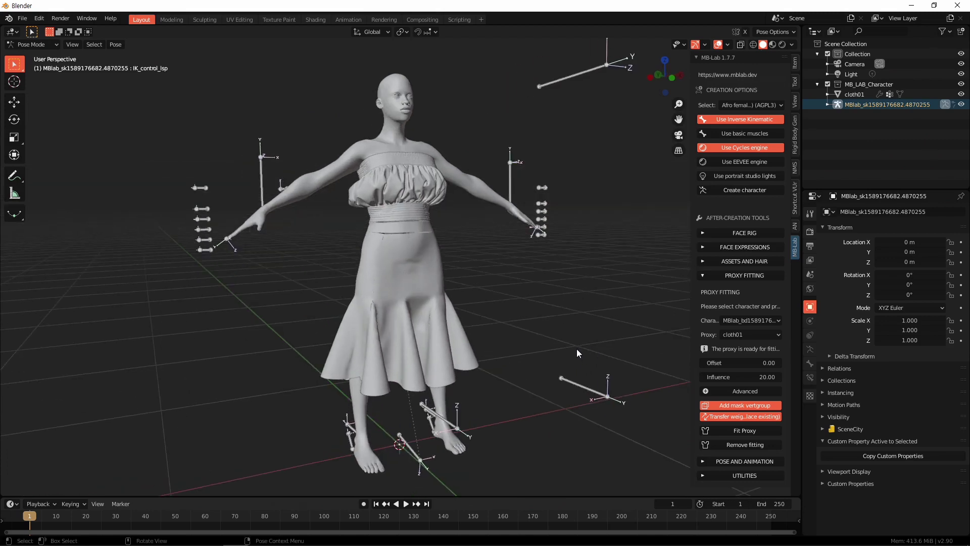
middle_drag(567, 339, 559, 319)
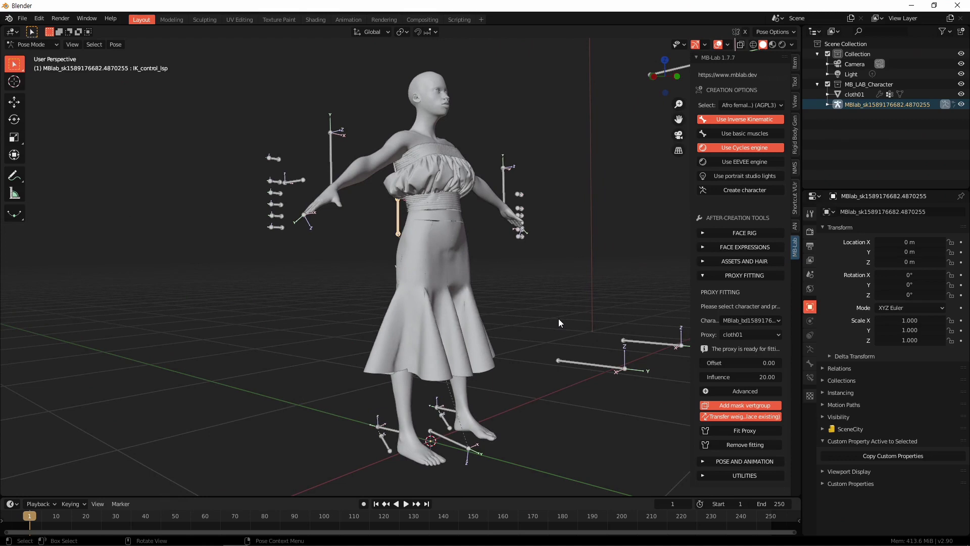
middle_drag(552, 316, 487, 314)
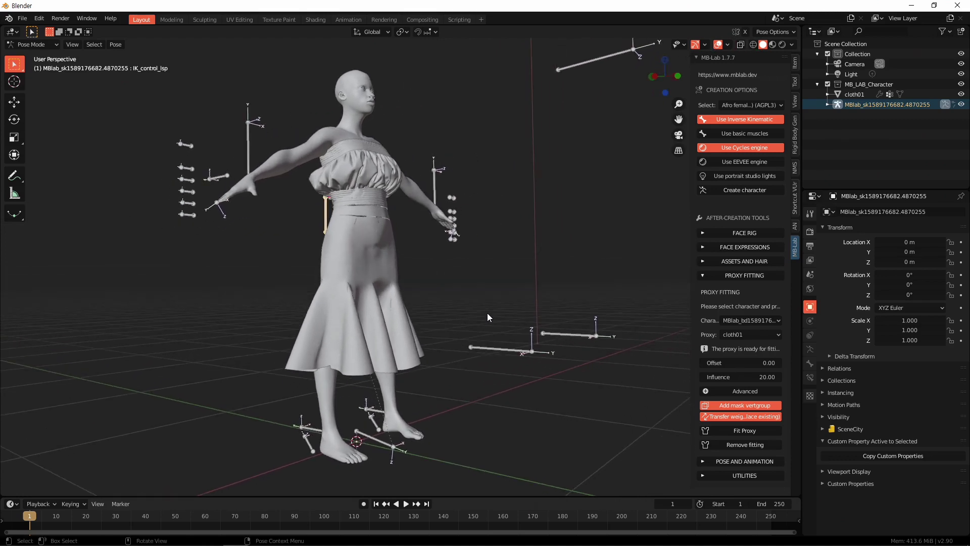